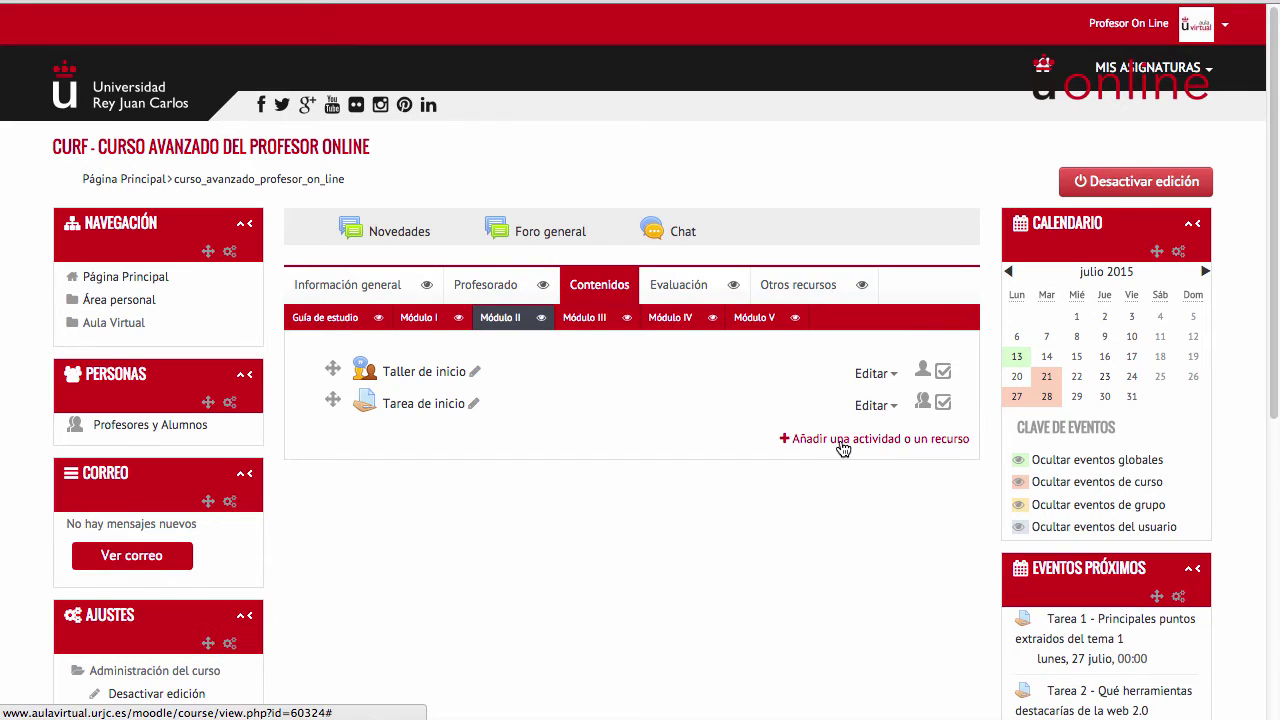
Add a Tarea activity to Módulo II and name it "Guia".
{"action": "left_click", "coordinate": [842, 445]}
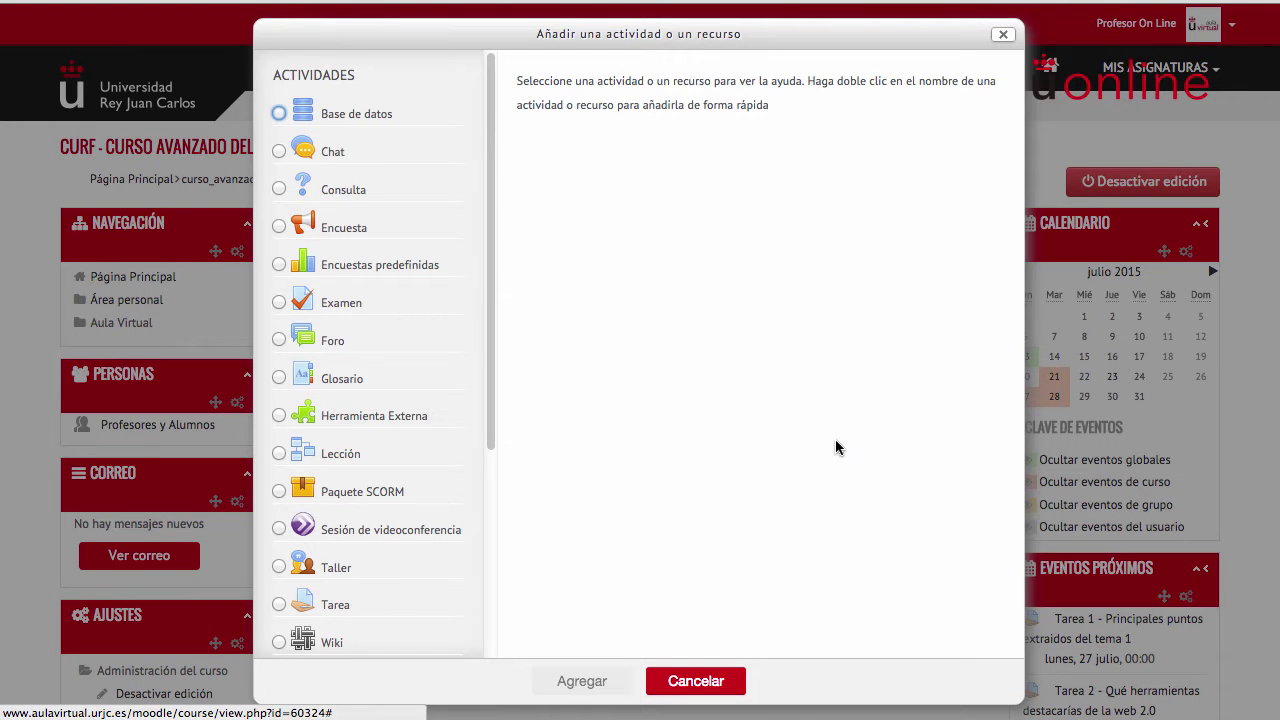
{"action": "left_click", "coordinate": [329, 609]}
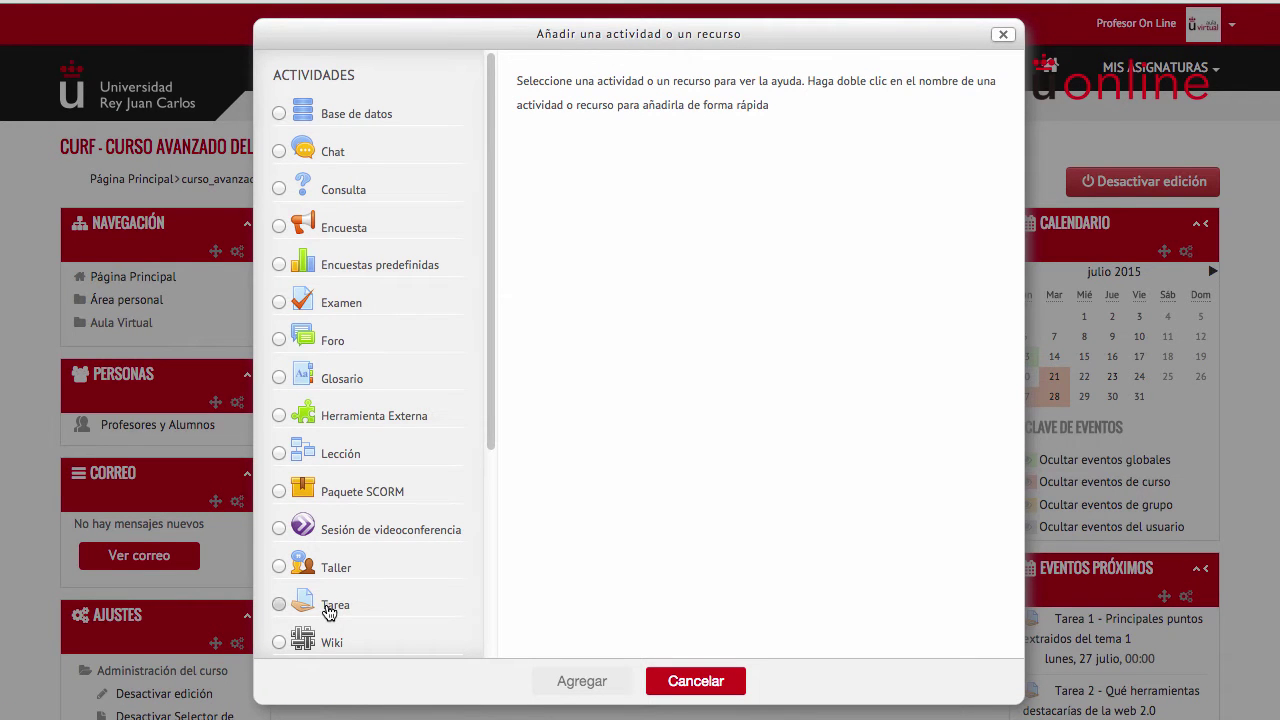
{"action": "left_click", "coordinate": [558, 682]}
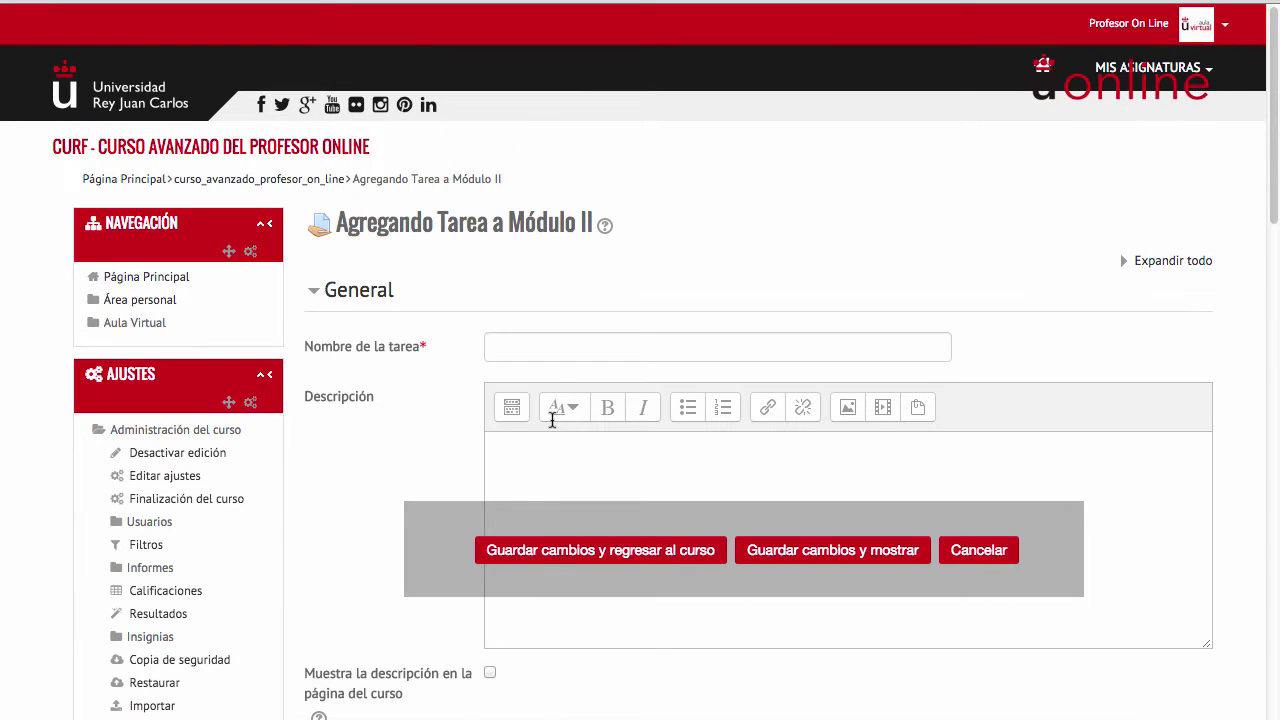
{"action": "left_click", "coordinate": [532, 356]}
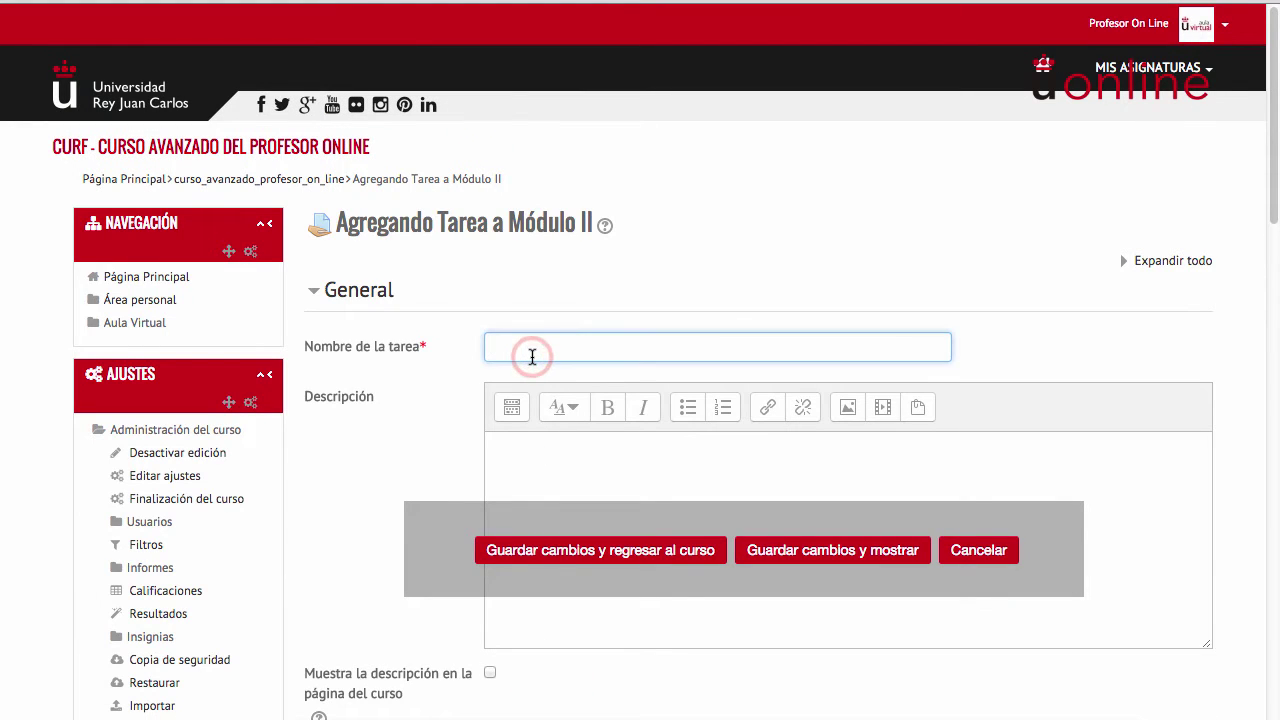
{"action": "type", "text": "Guia"}
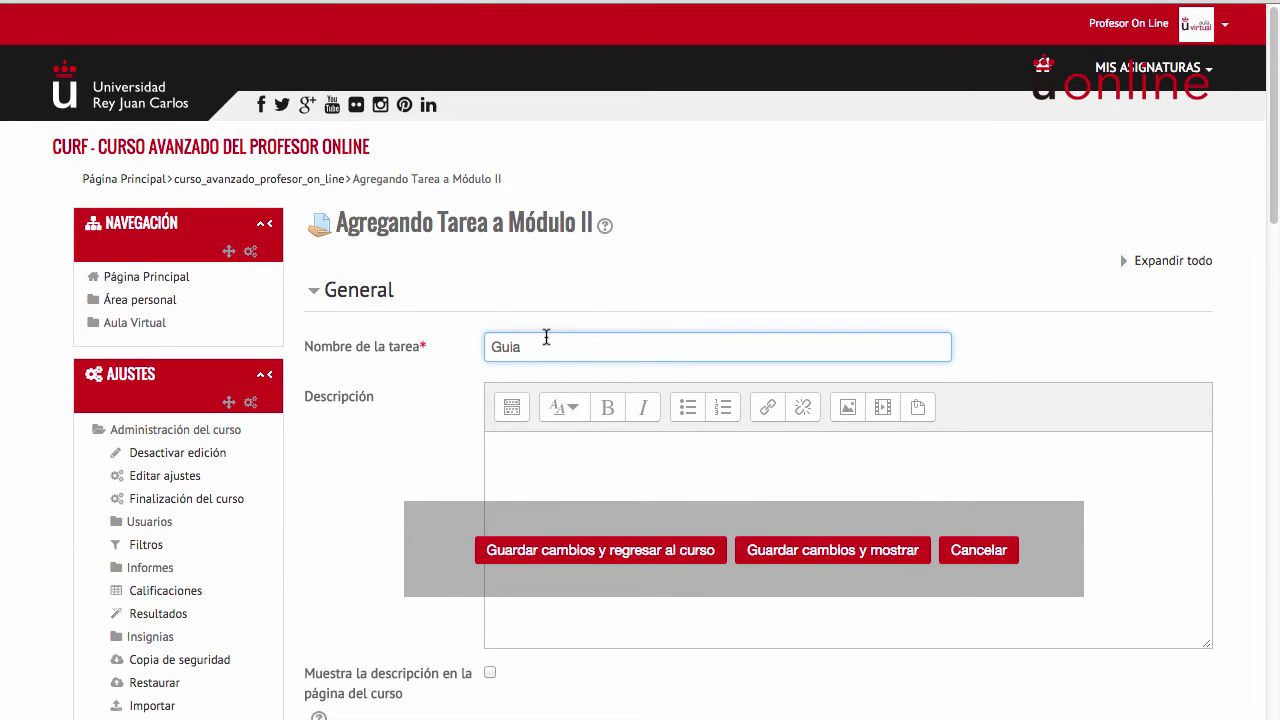
Set the assignment's grading method to Guía de evaluación, then save the changes and display the assignment.
{"action": "scroll", "coordinate": [545, 340], "scroll_direction": "down", "scroll_amount": 10}
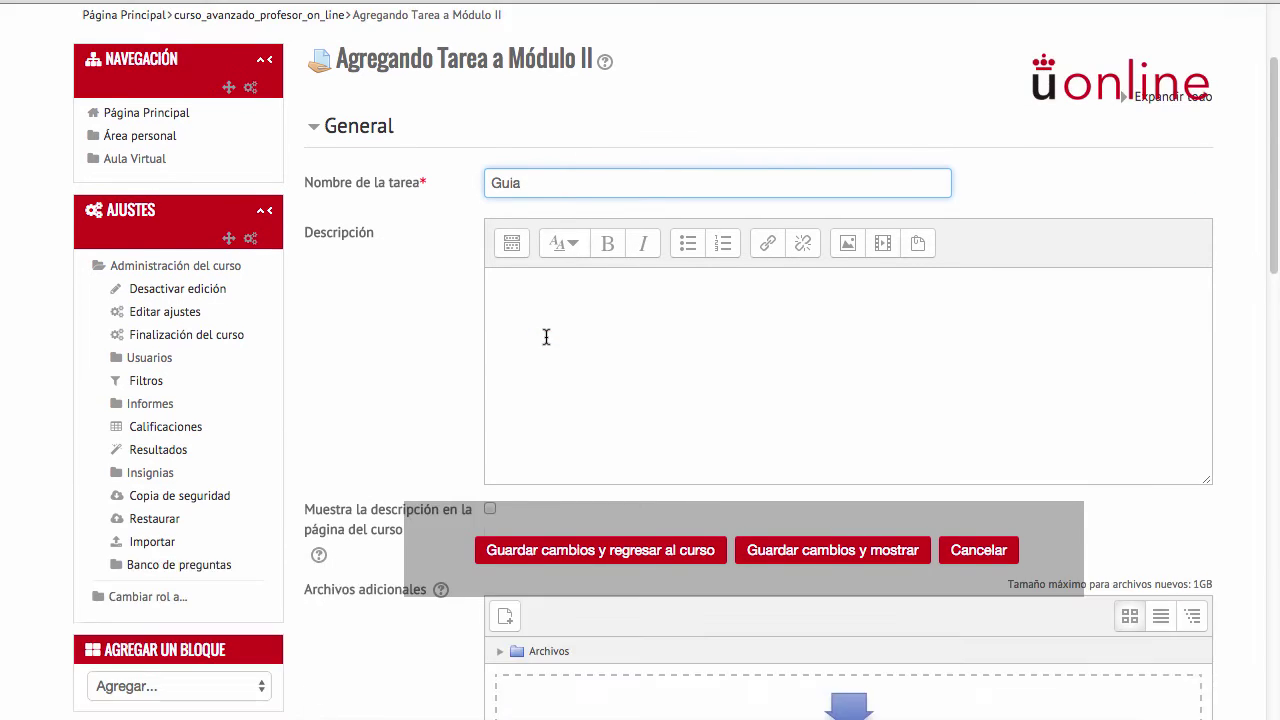
{"action": "scroll", "coordinate": [548, 343], "scroll_direction": "down", "scroll_amount": 8}
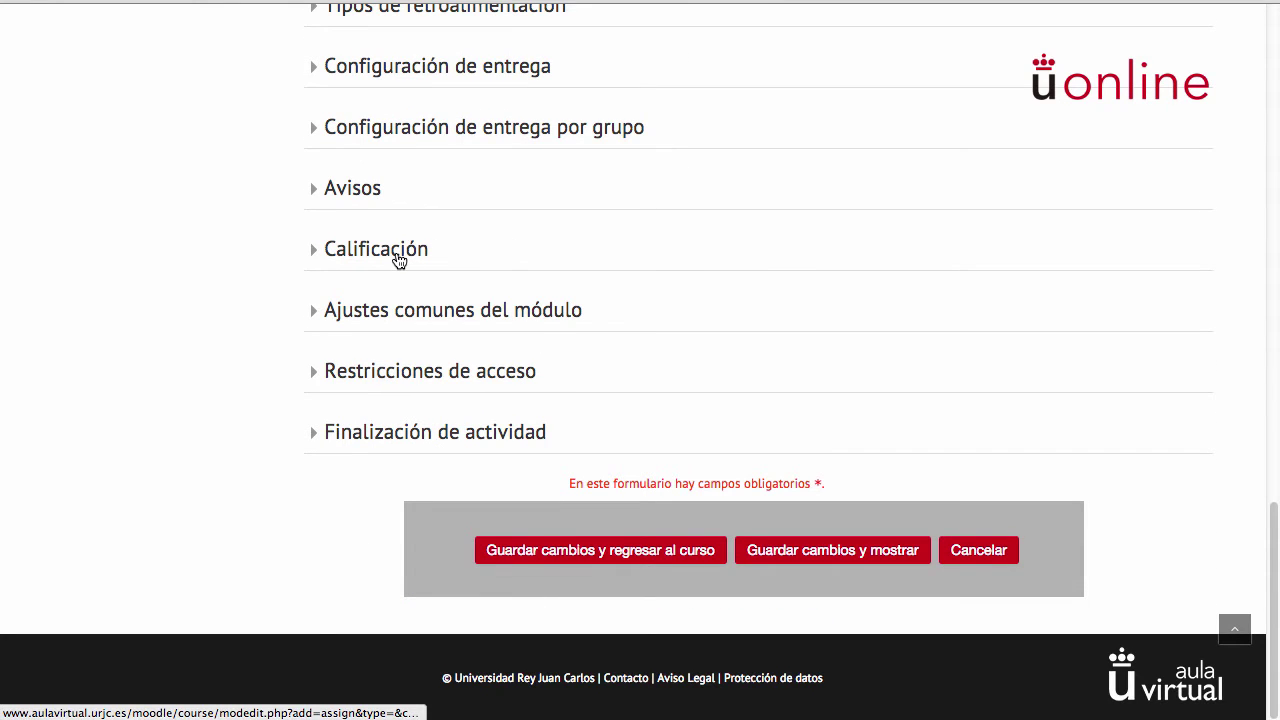
{"action": "left_click", "coordinate": [398, 258]}
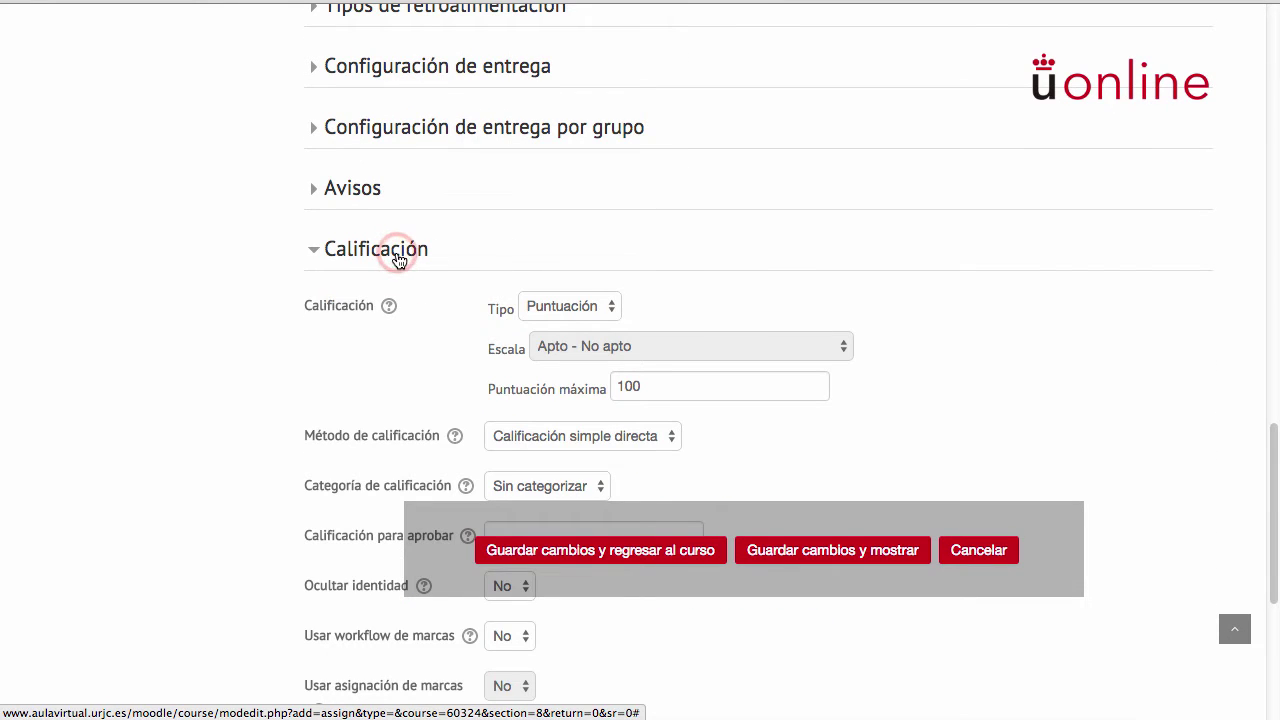
{"action": "left_click", "coordinate": [593, 447]}
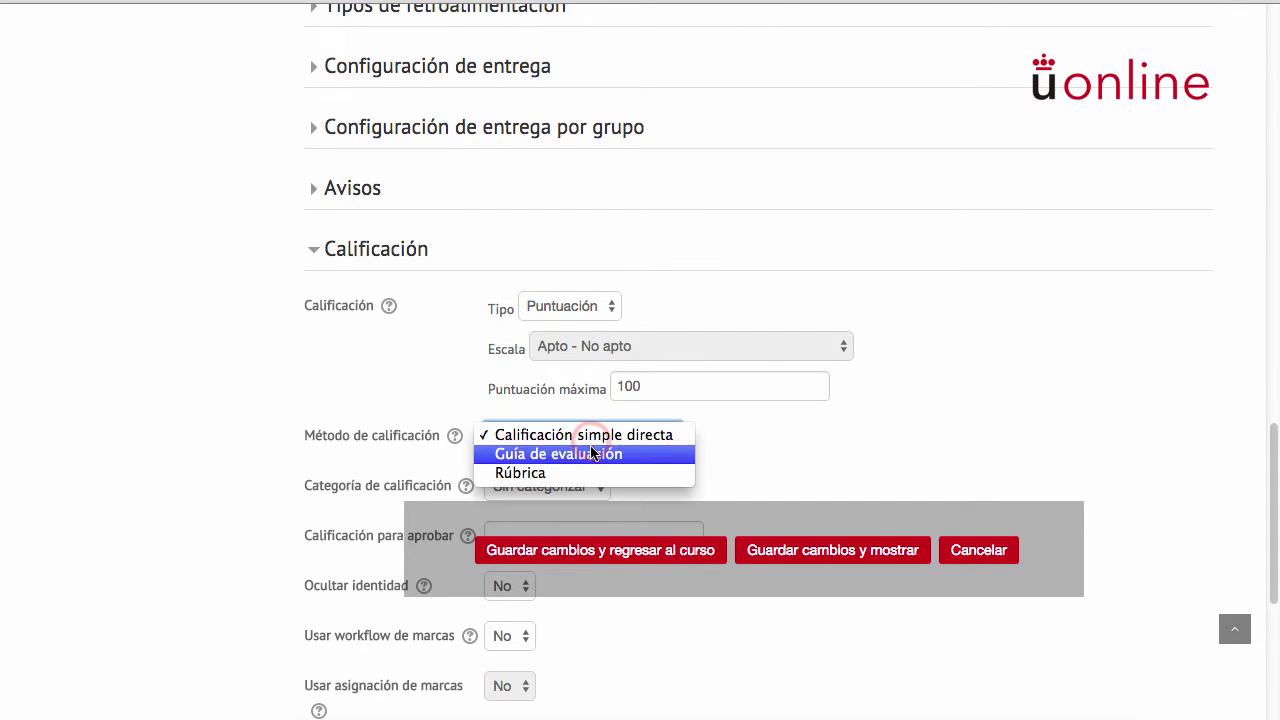
{"action": "left_click", "coordinate": [591, 455]}
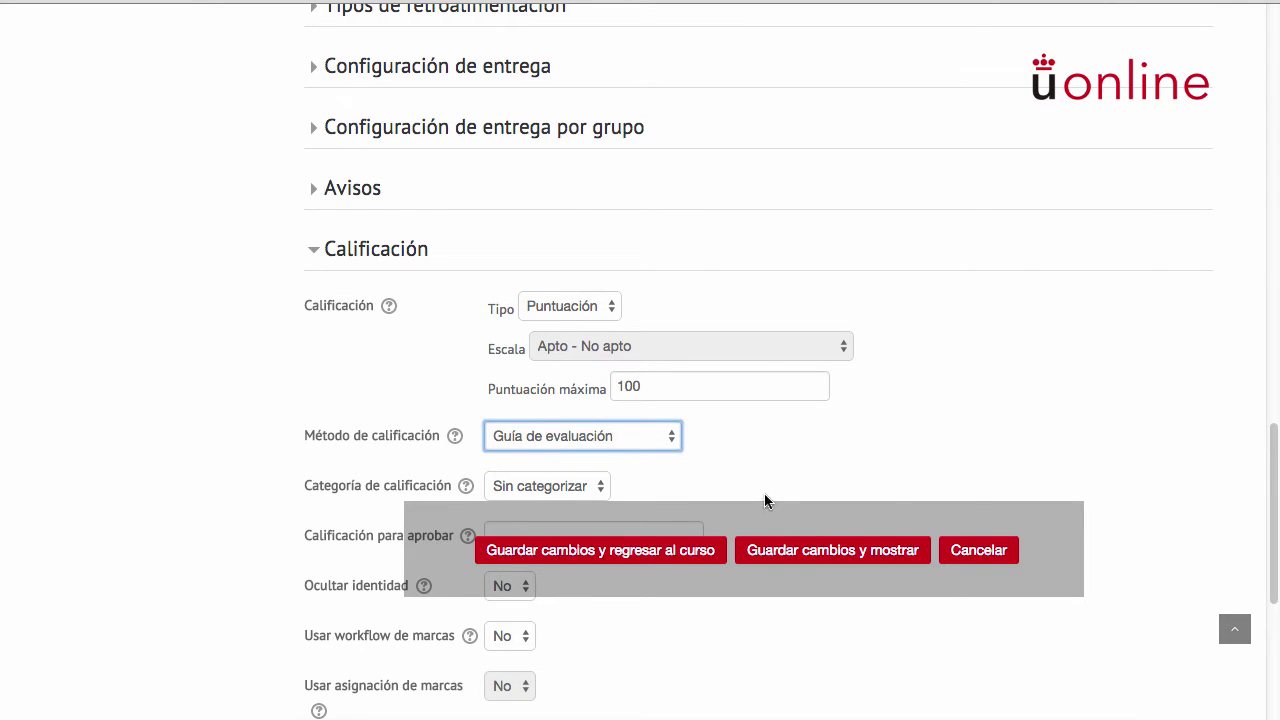
{"action": "left_click", "coordinate": [800, 552]}
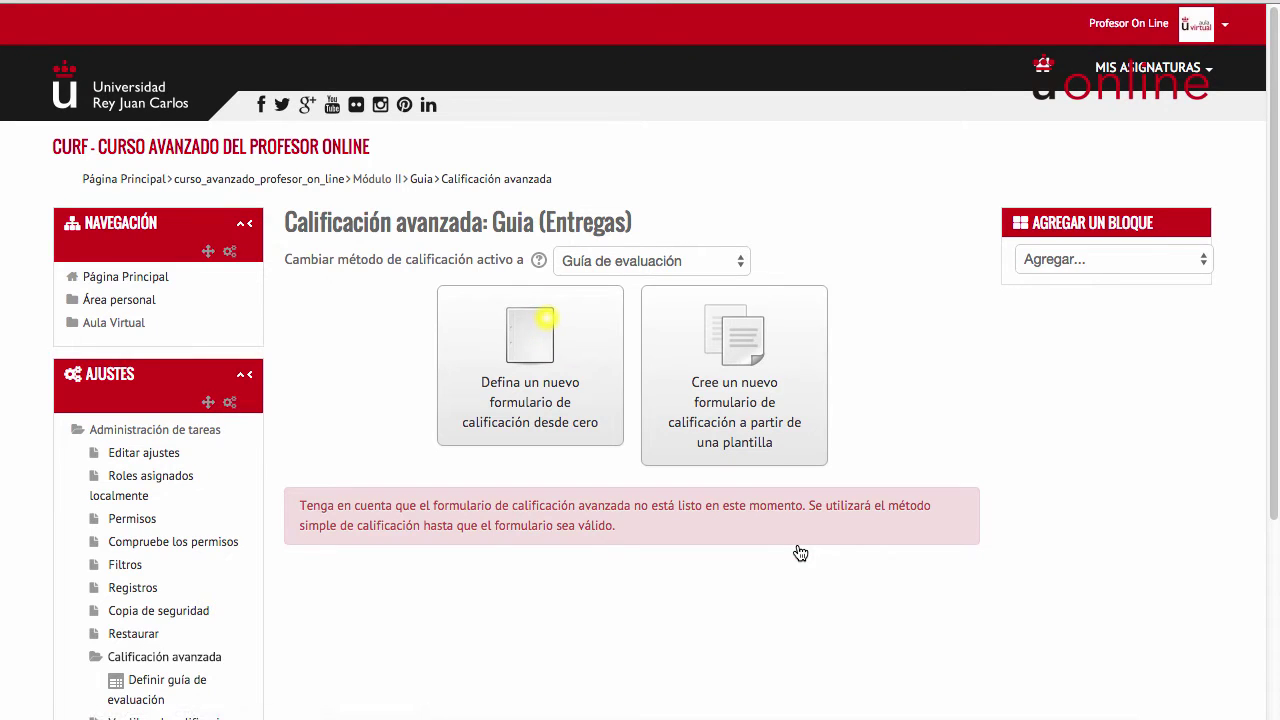
Define a new grading form from scratch and name it "Guia de evaluacion 1".
{"action": "left_click", "coordinate": [522, 323]}
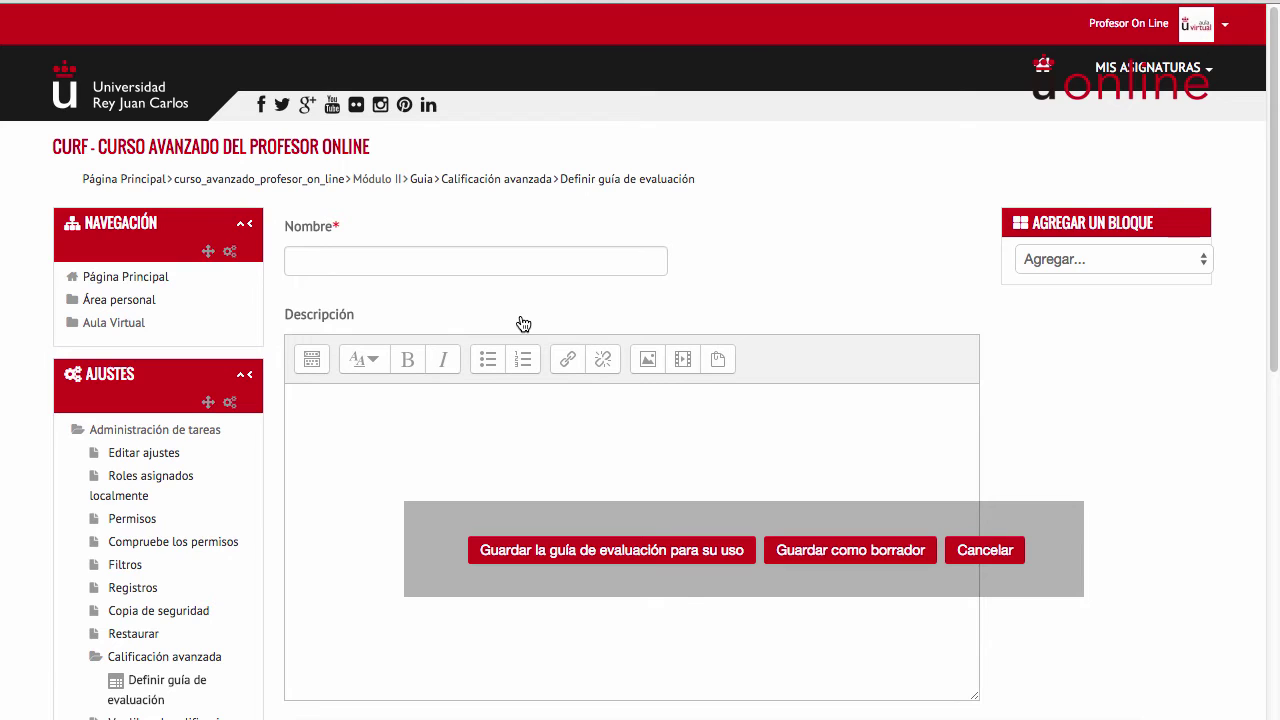
{"action": "left_click", "coordinate": [480, 258]}
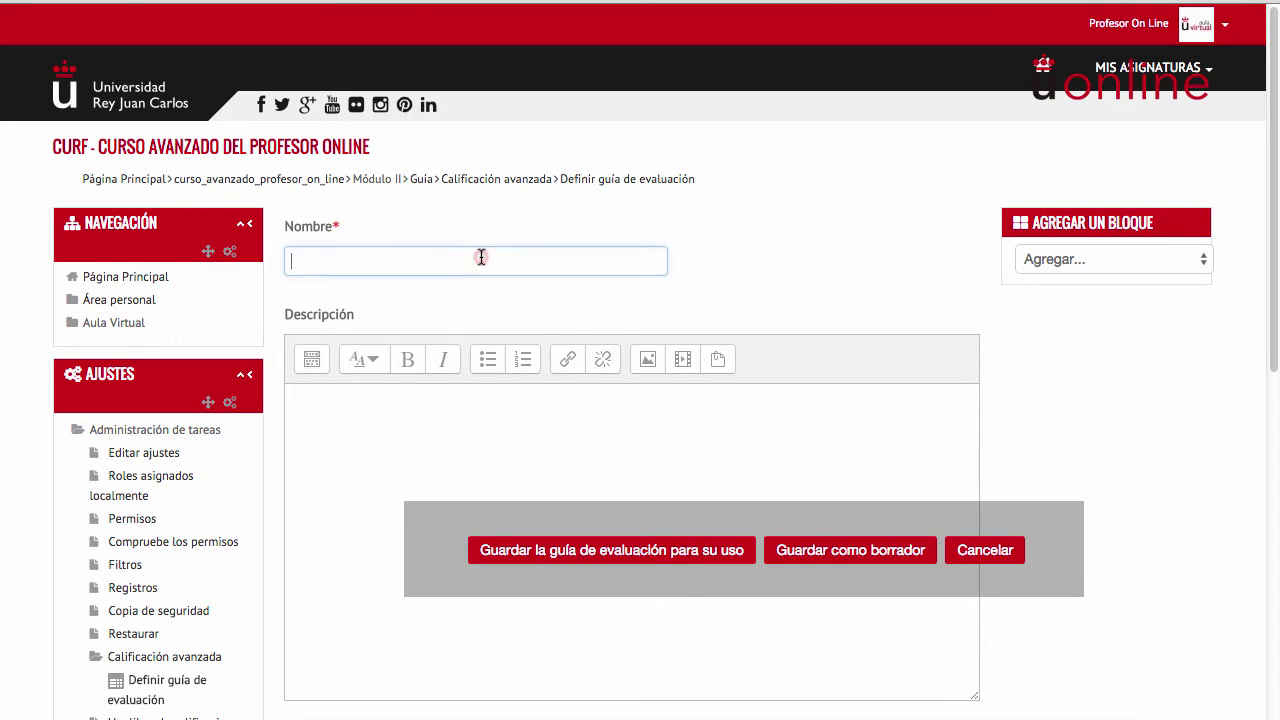
{"action": "type", "text": "Guia de evaluacion 1"}
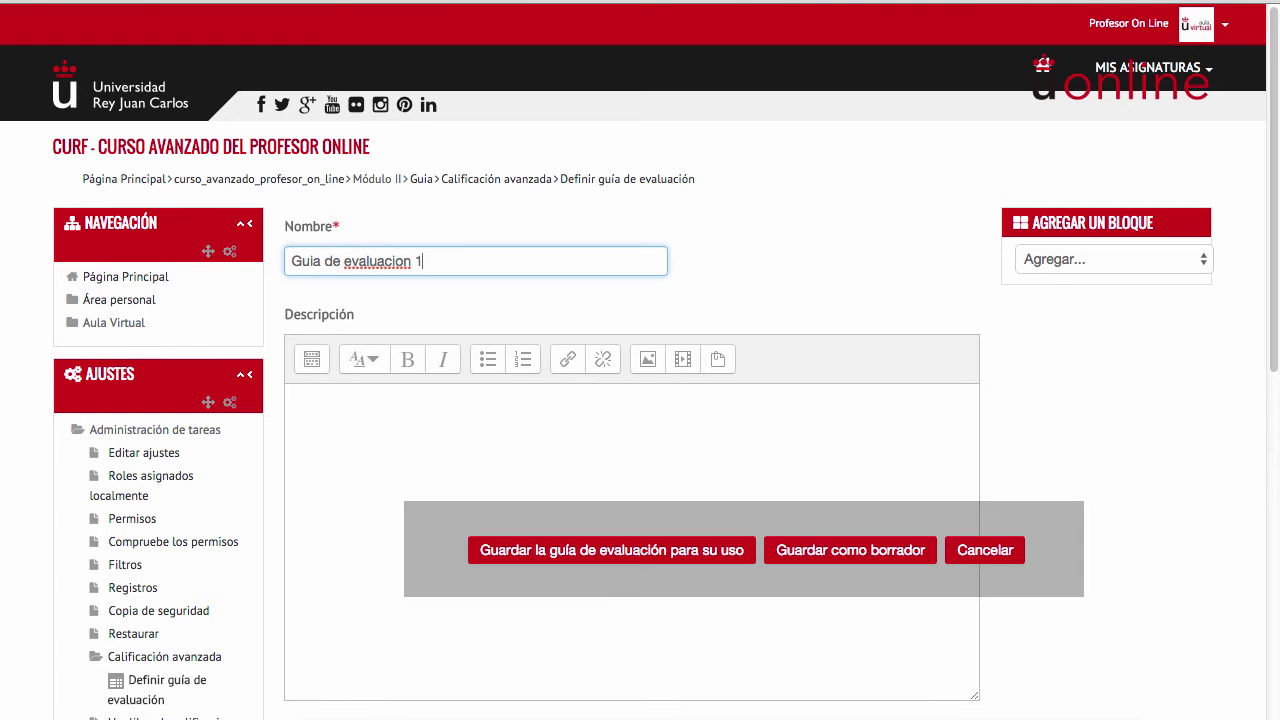
Name the first criterion "Desarrollo de contenidos" and enter its student description "Se valorará una buena elaboración de los contenidos".
{"action": "scroll", "coordinate": [480, 252], "scroll_direction": "down", "scroll_amount": 5}
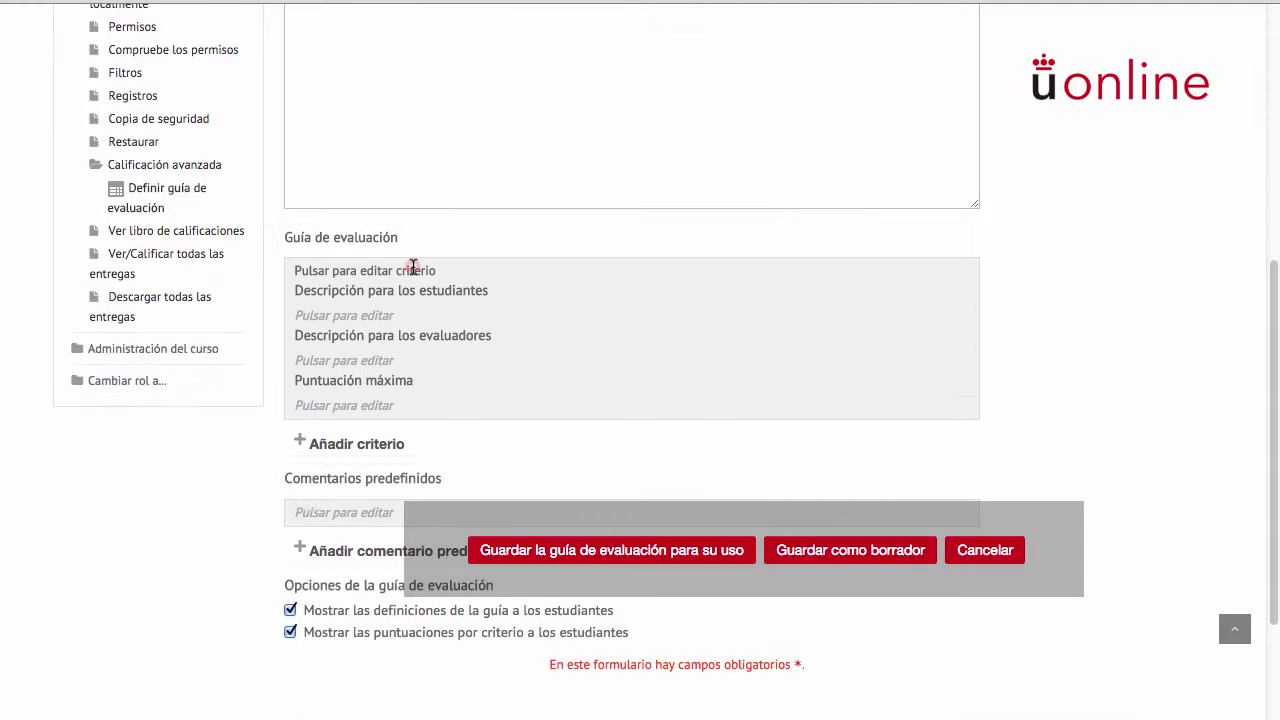
{"action": "left_click", "coordinate": [413, 268]}
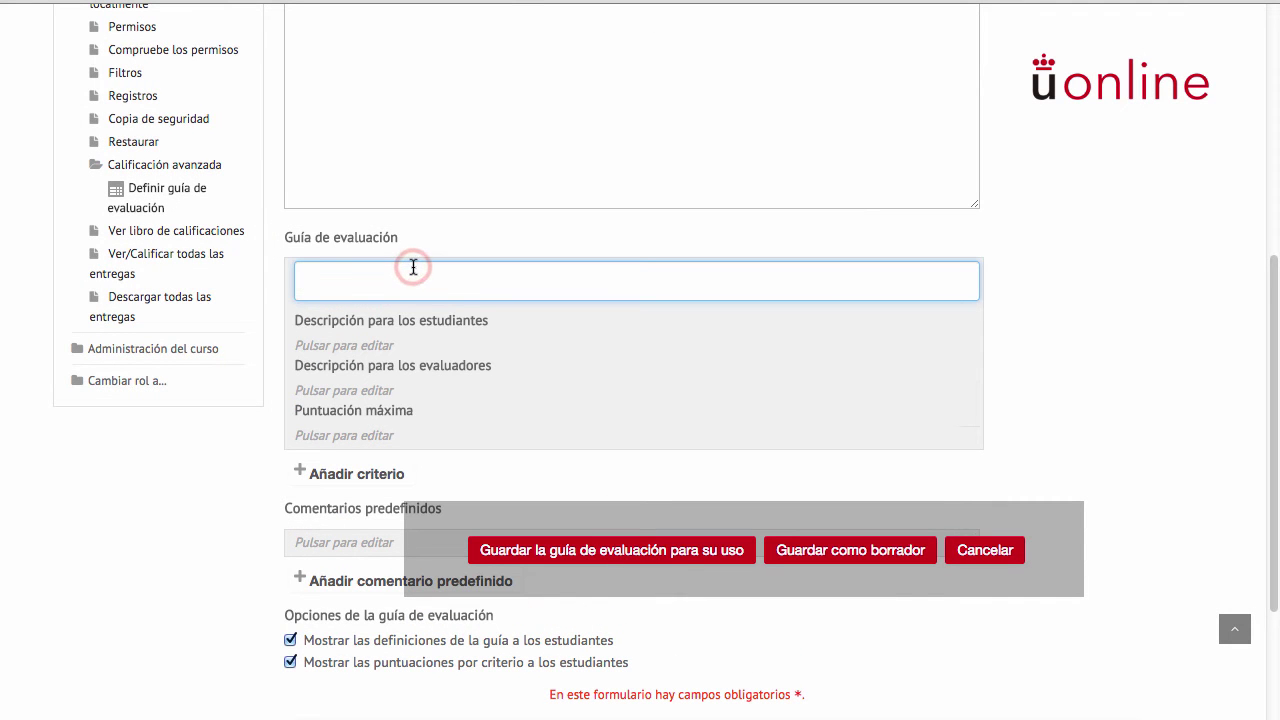
{"action": "type", "text": "Desarrollo de contenidos"}
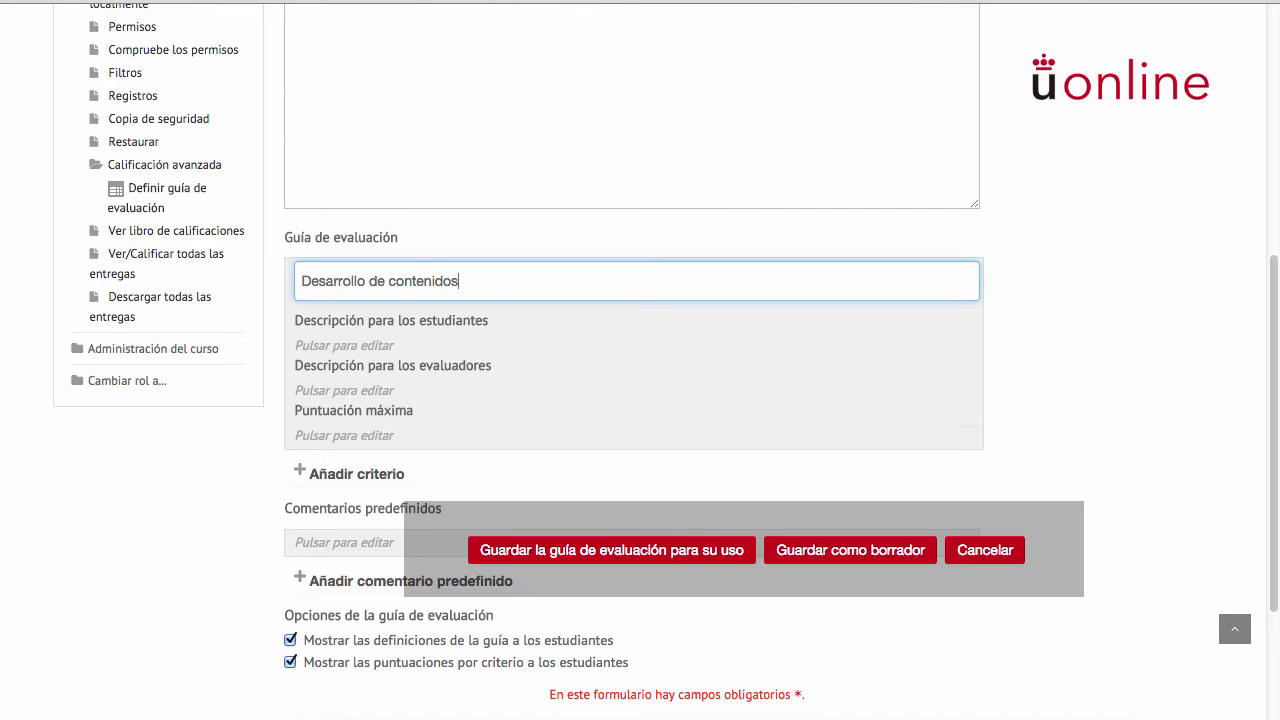
{"action": "left_click", "coordinate": [367, 343]}
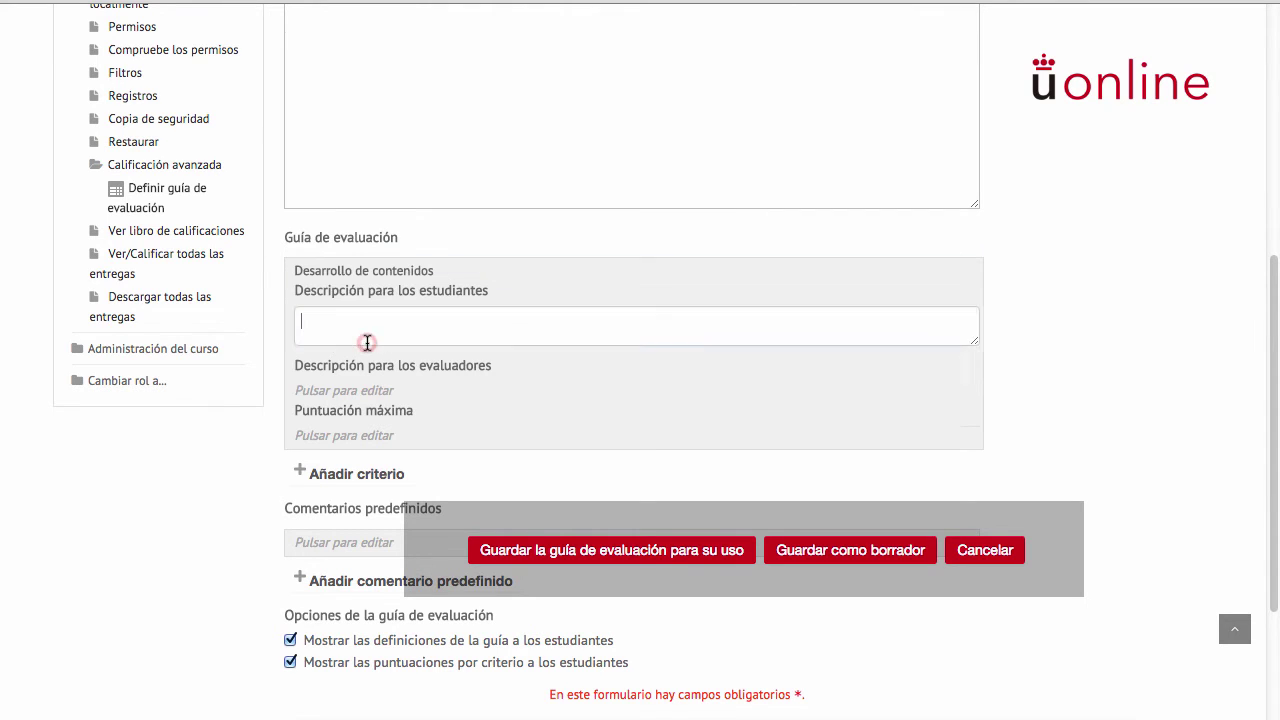
{"action": "type", "text": "Se valora"}
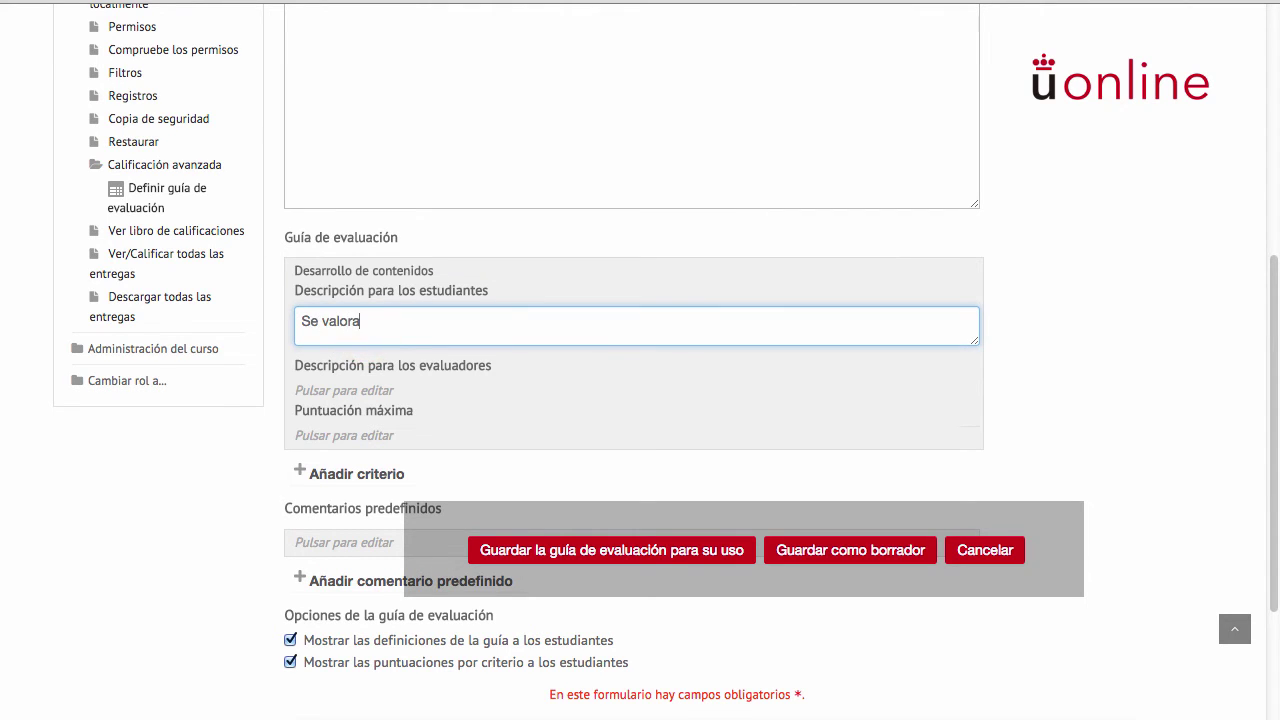
{"action": "type", "text": "rá una buena elaboraci"}
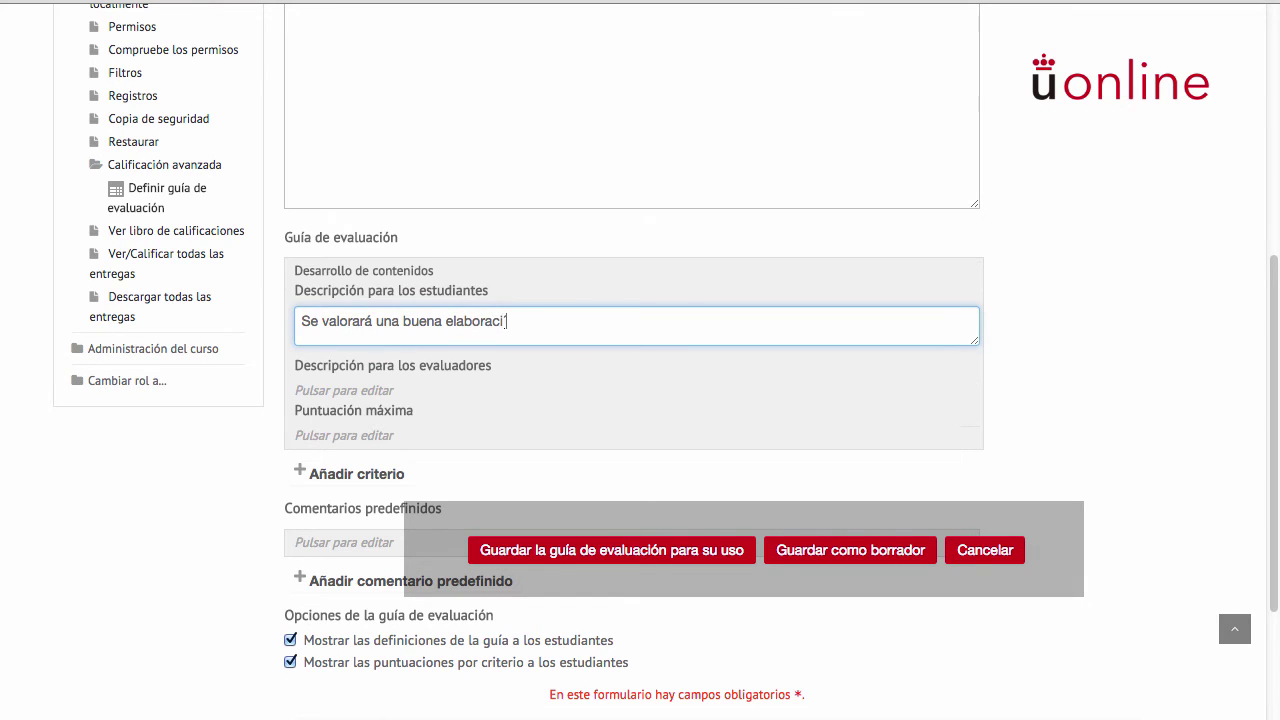
{"action": "type", "text": "ón de los contenidos"}
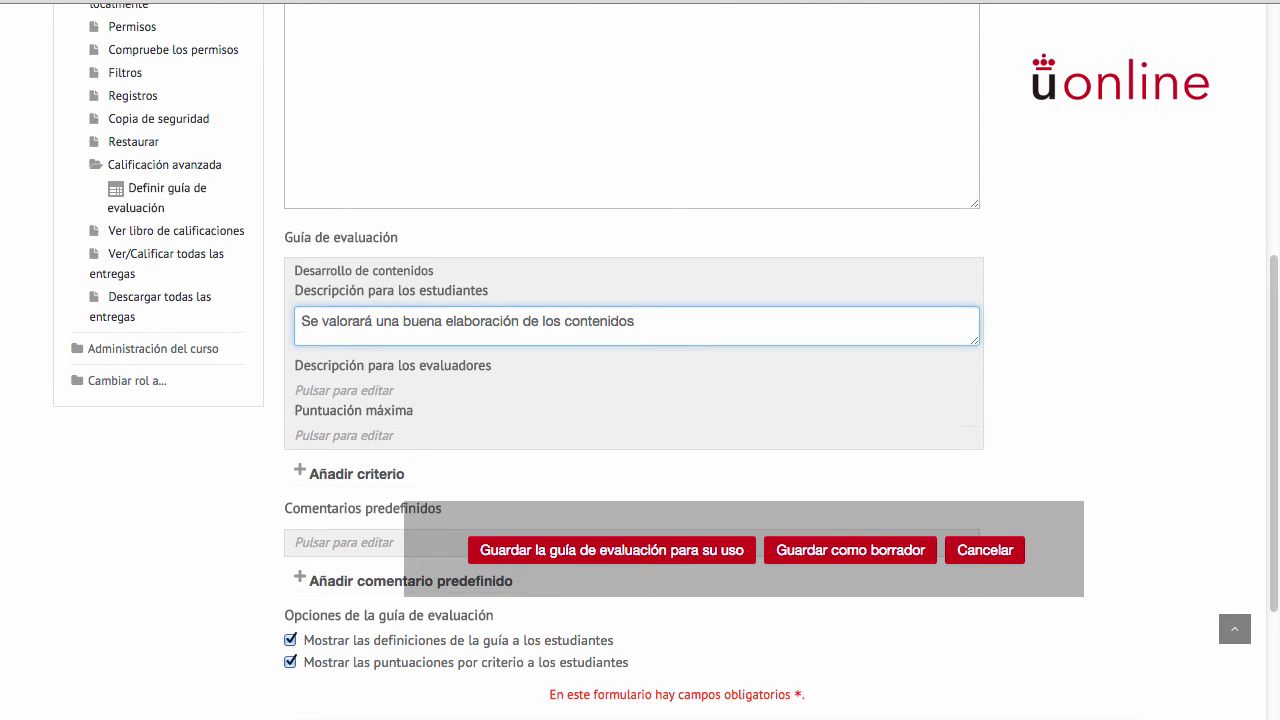
Give the first criterion the evaluator description "Se valorará una buena elaboración de los contenidos" and a maximum score of 2.
{"action": "left_click", "coordinate": [380, 388]}
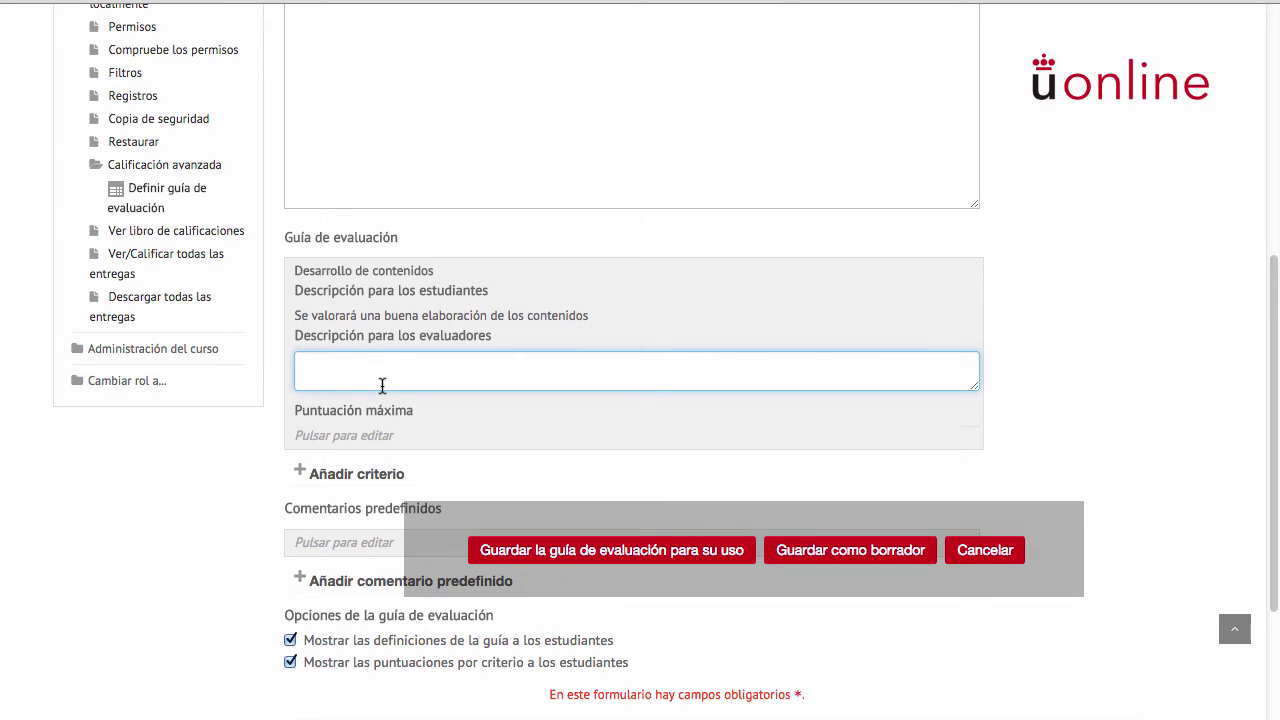
{"action": "type", "text": "Se valorará una buena ela"}
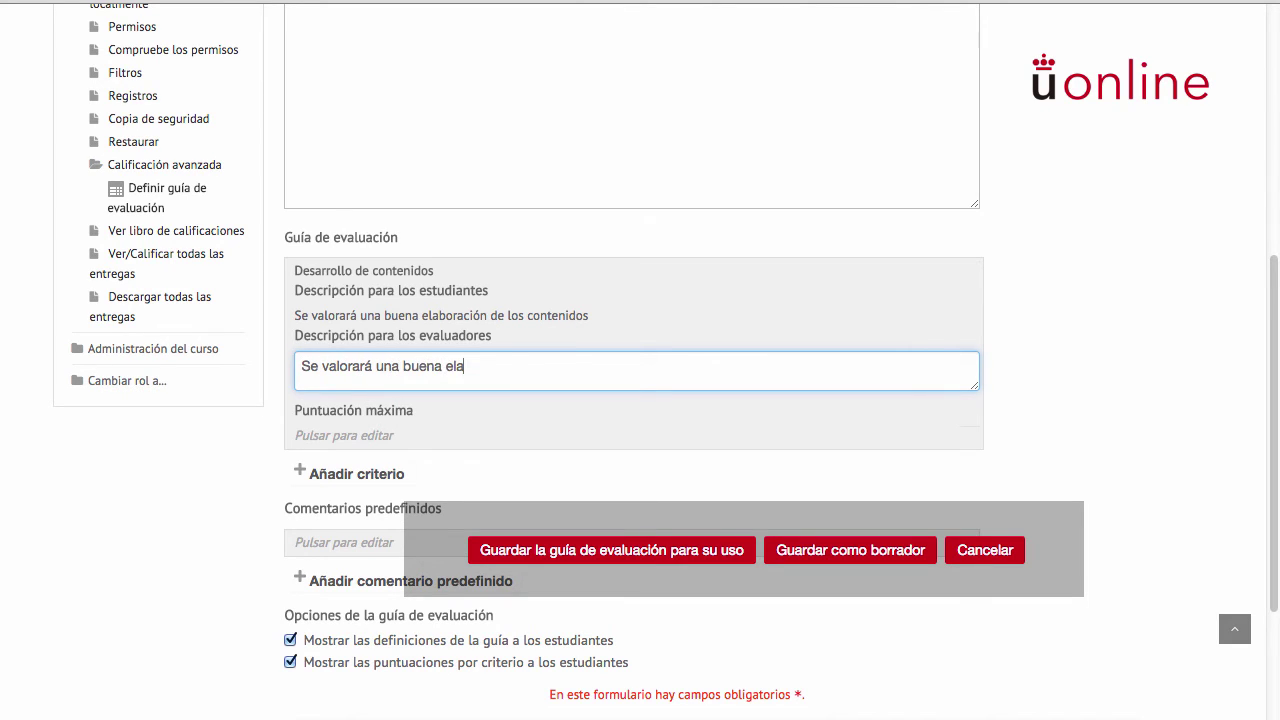
{"action": "type", "text": "boración de los c"}
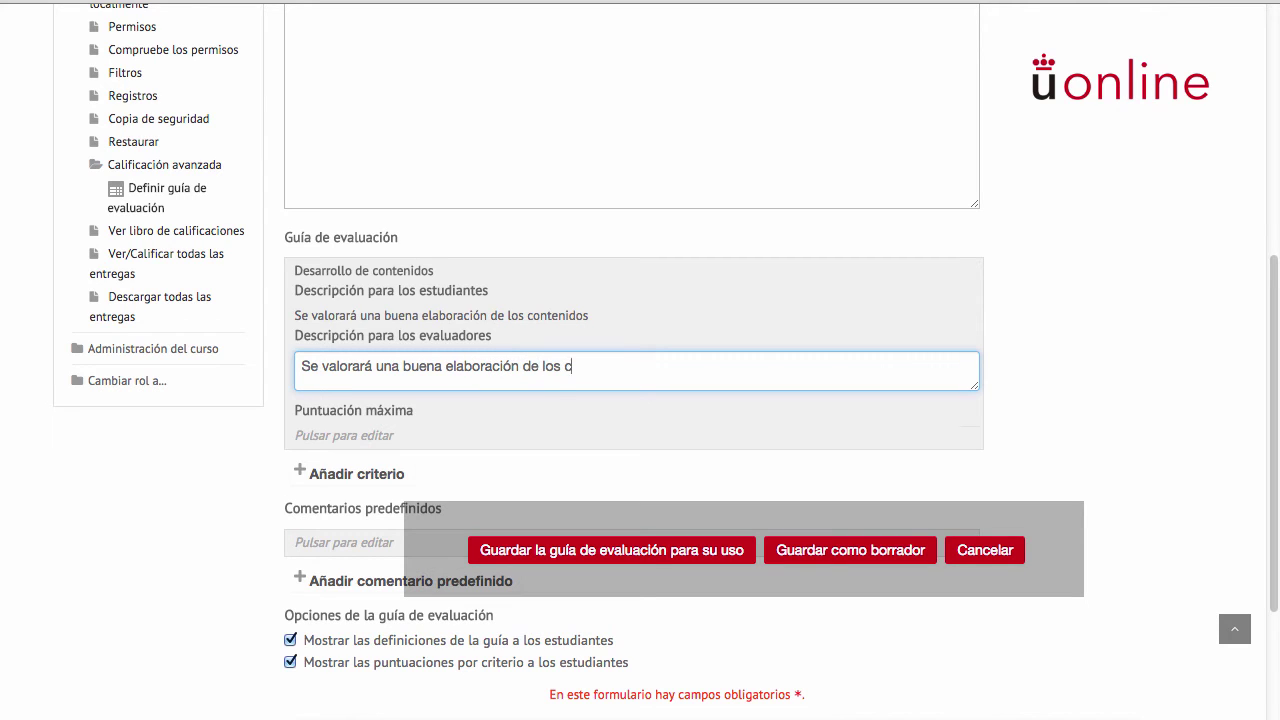
{"action": "type", "text": "ontenidos"}
{"action": "left_click", "coordinate": [363, 435]}
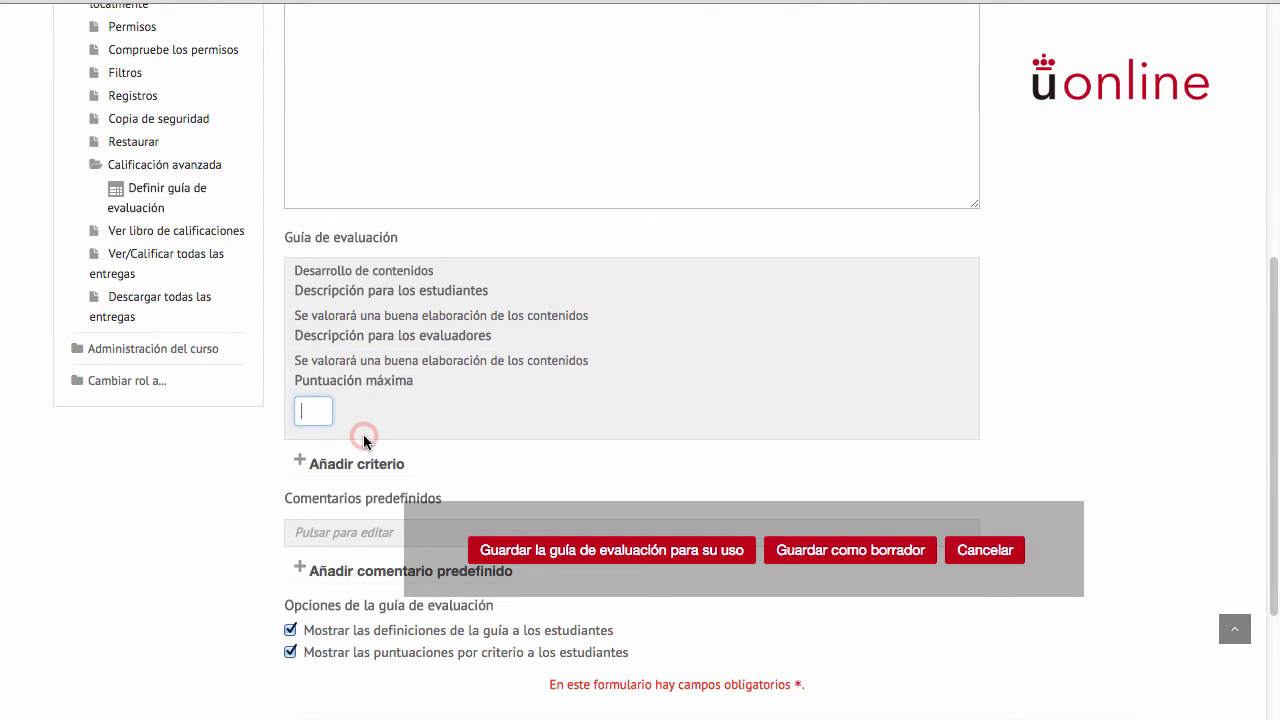
{"action": "type", "text": "2"}
Add a second criterion named "Valor de los materiales graficos" with the student description "Valorar la calidad de los materiales aportados".
{"action": "scroll", "coordinate": [363, 432], "scroll_direction": "down", "scroll_amount": 3}
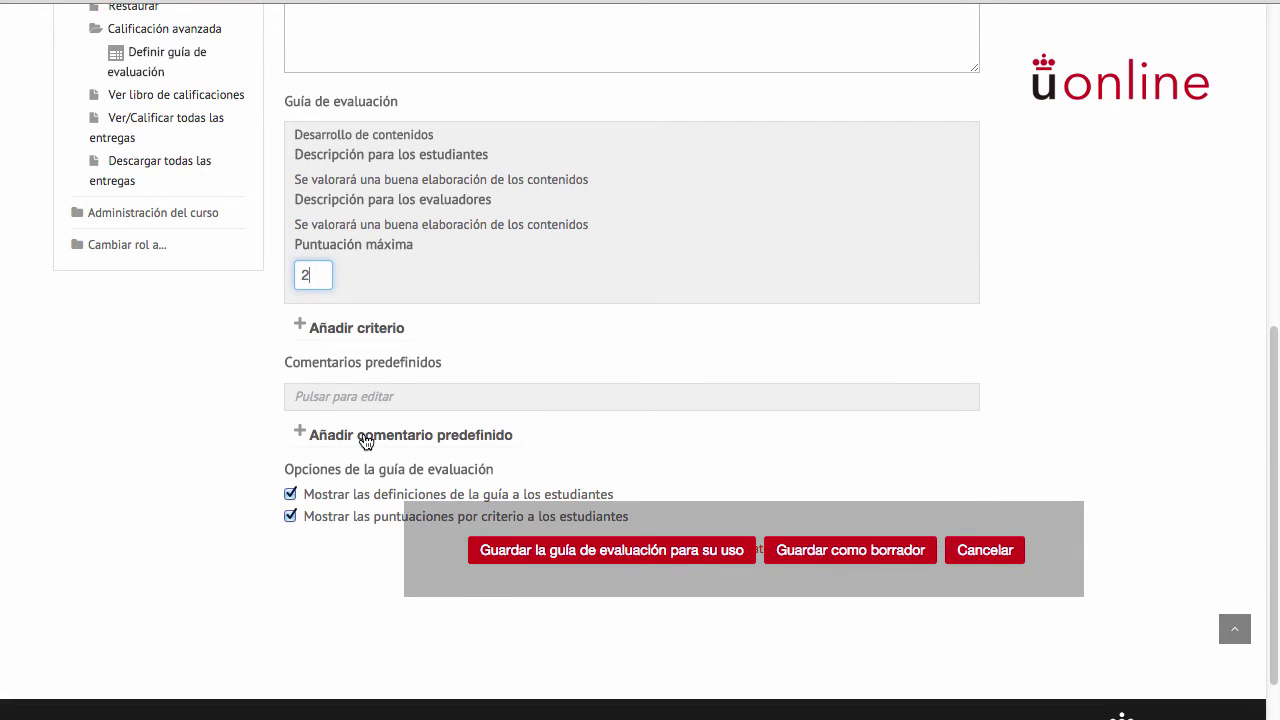
{"action": "left_click", "coordinate": [356, 328]}
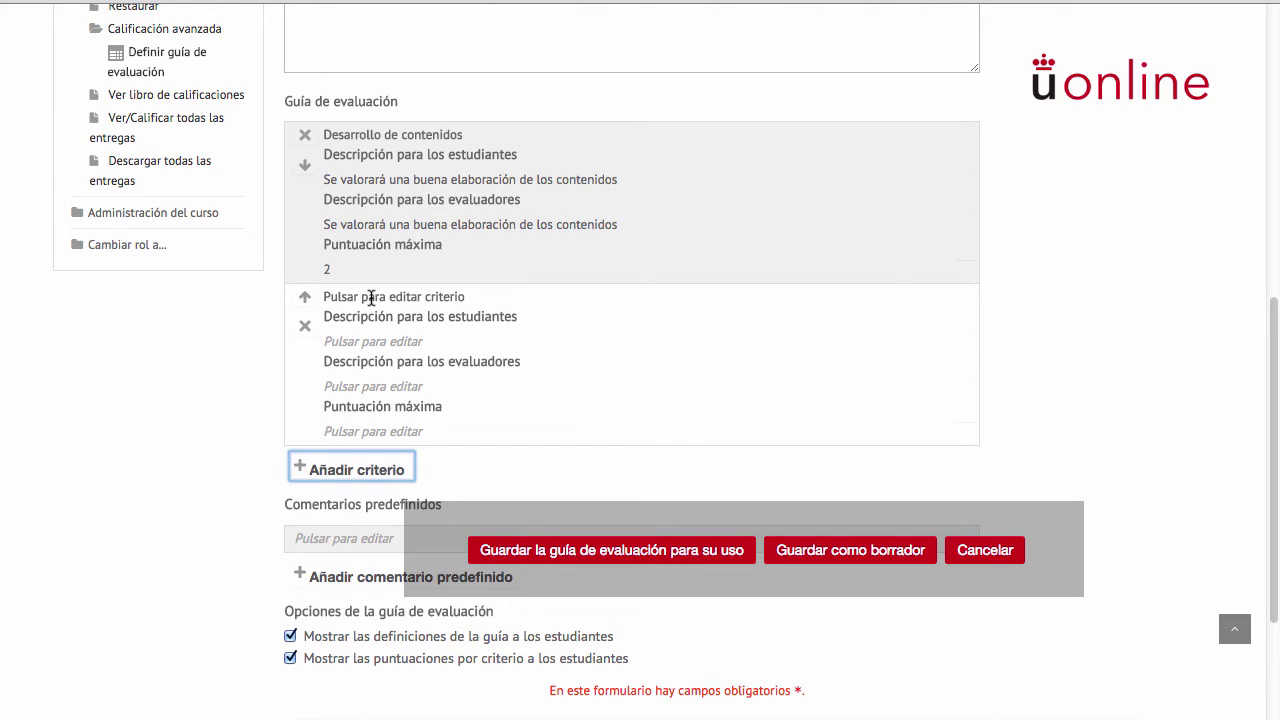
{"action": "left_click", "coordinate": [371, 297]}
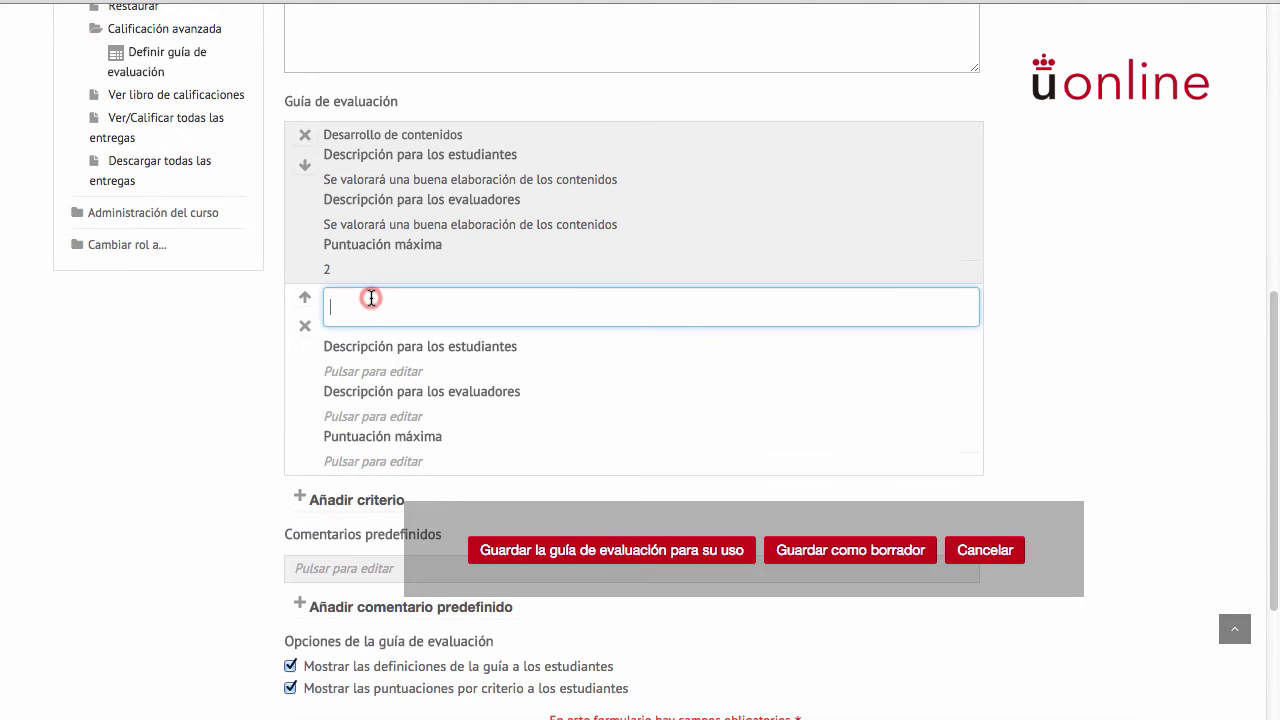
{"action": "type", "text": "Valor de los materiales graficos"}
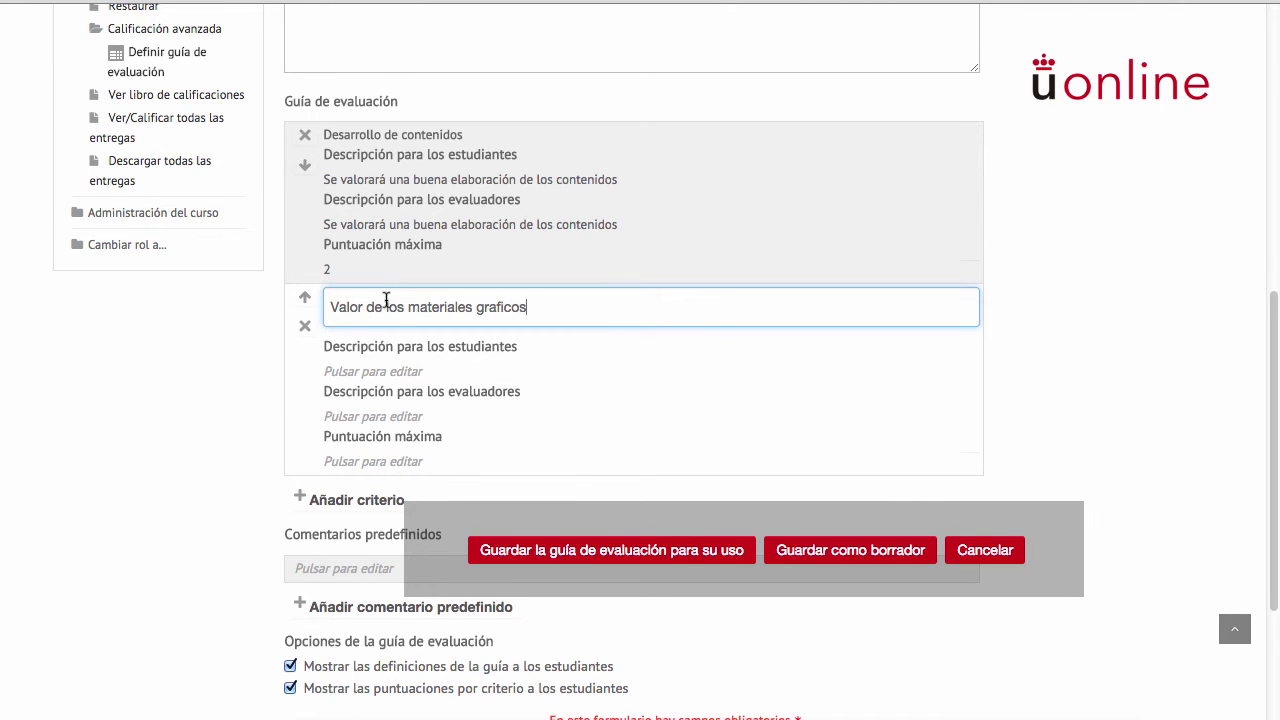
{"action": "left_click", "coordinate": [387, 370]}
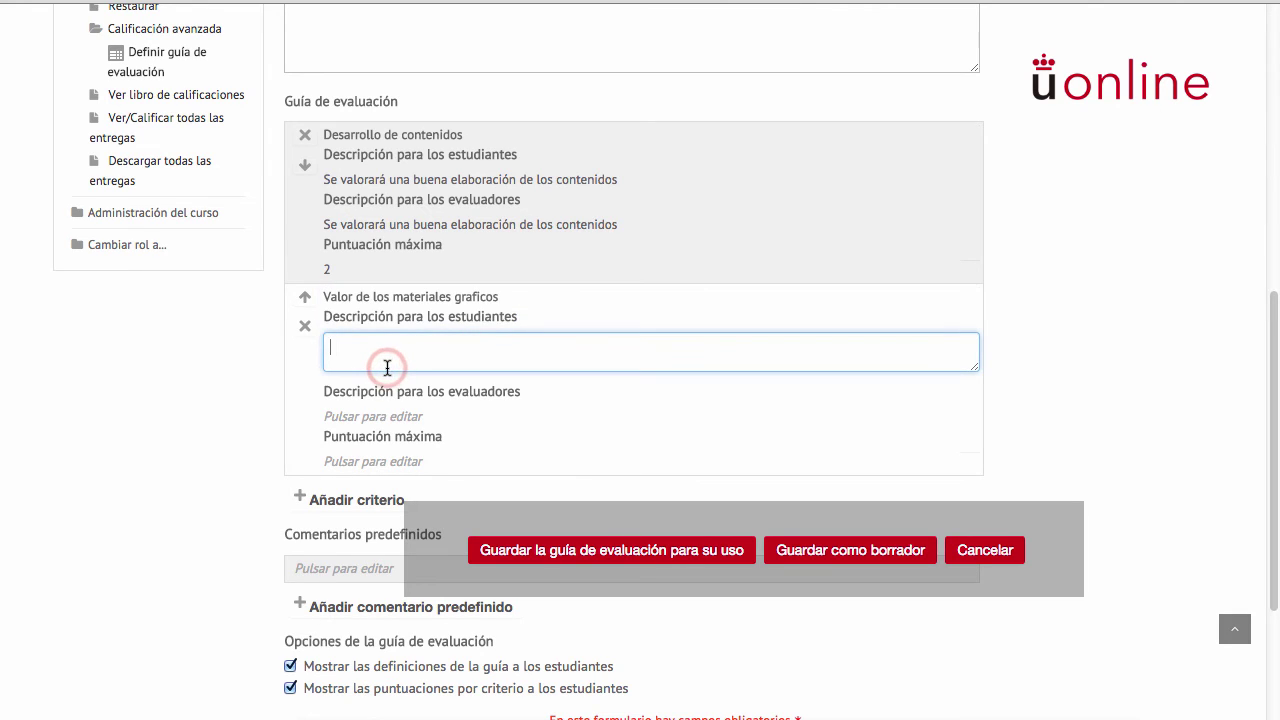
{"action": "type", "text": "Valorar la c"}
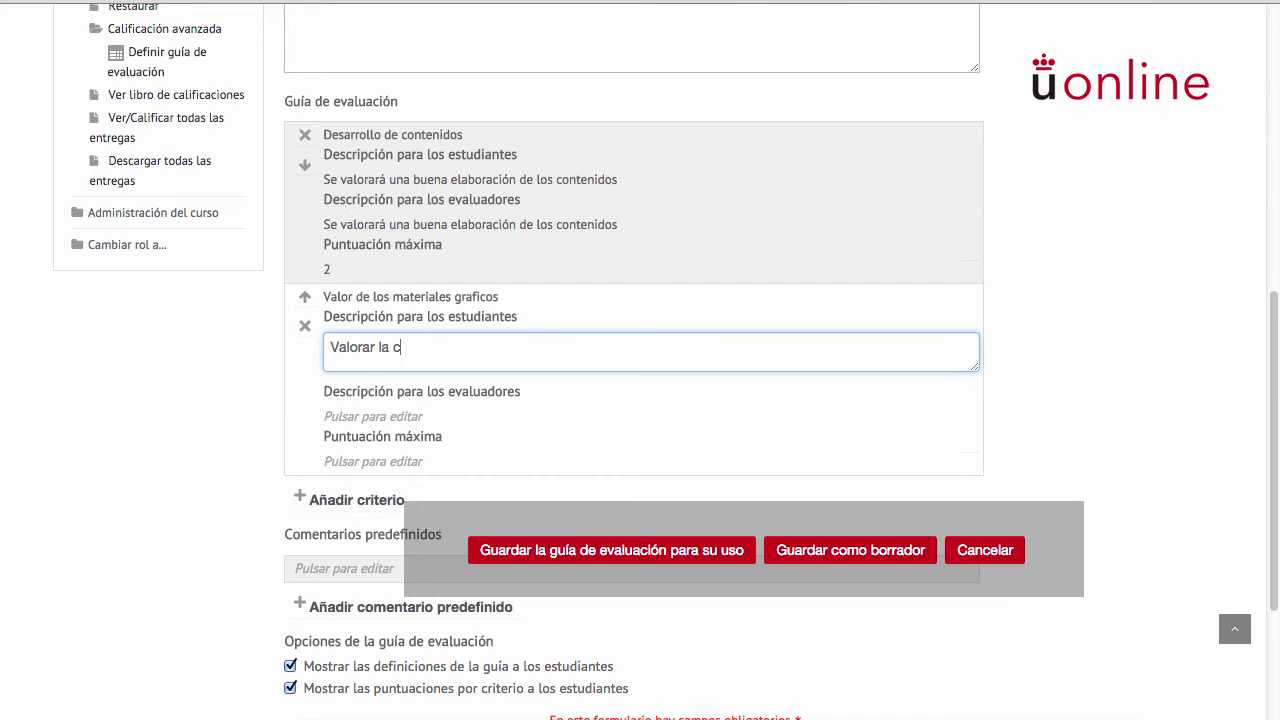
{"action": "type", "text": "alidad de los materiales aportados"}
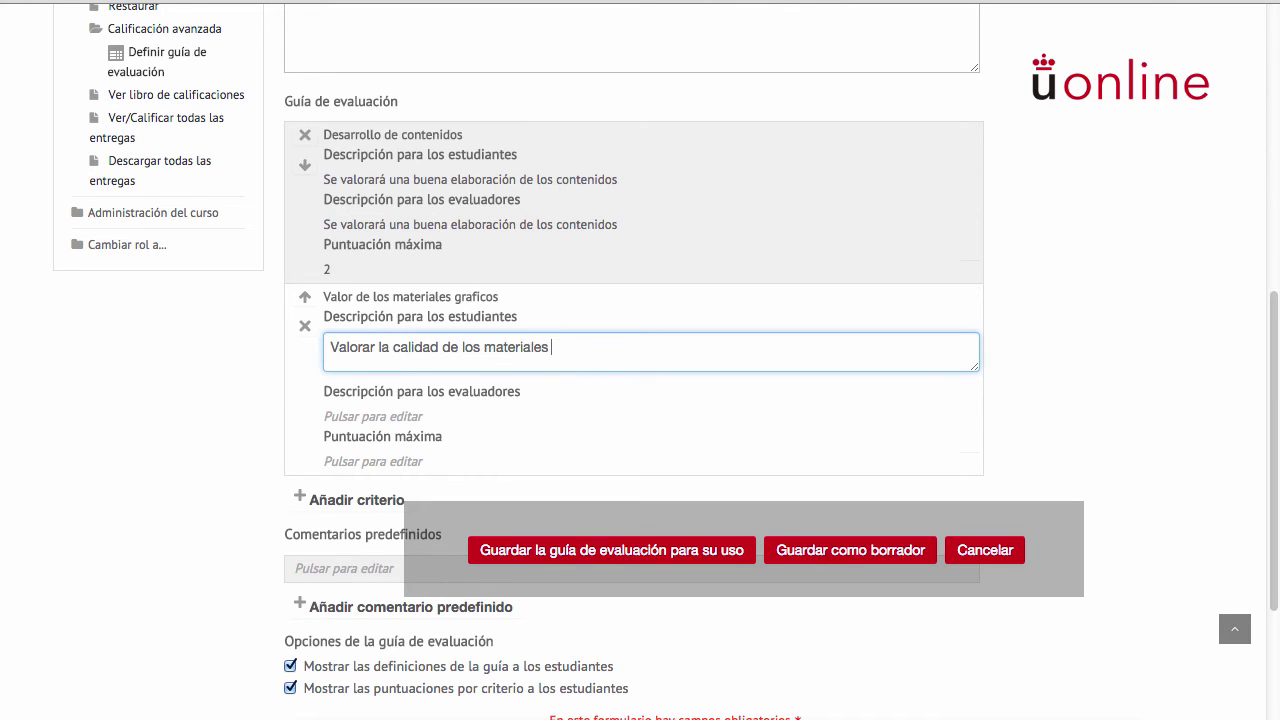
Give the second criterion the evaluator description "Valorar la calidad de los materiales aportados" and a maximum score of 2.
{"action": "left_click", "coordinate": [388, 418]}
{"action": "type", "text": "Valorar "}
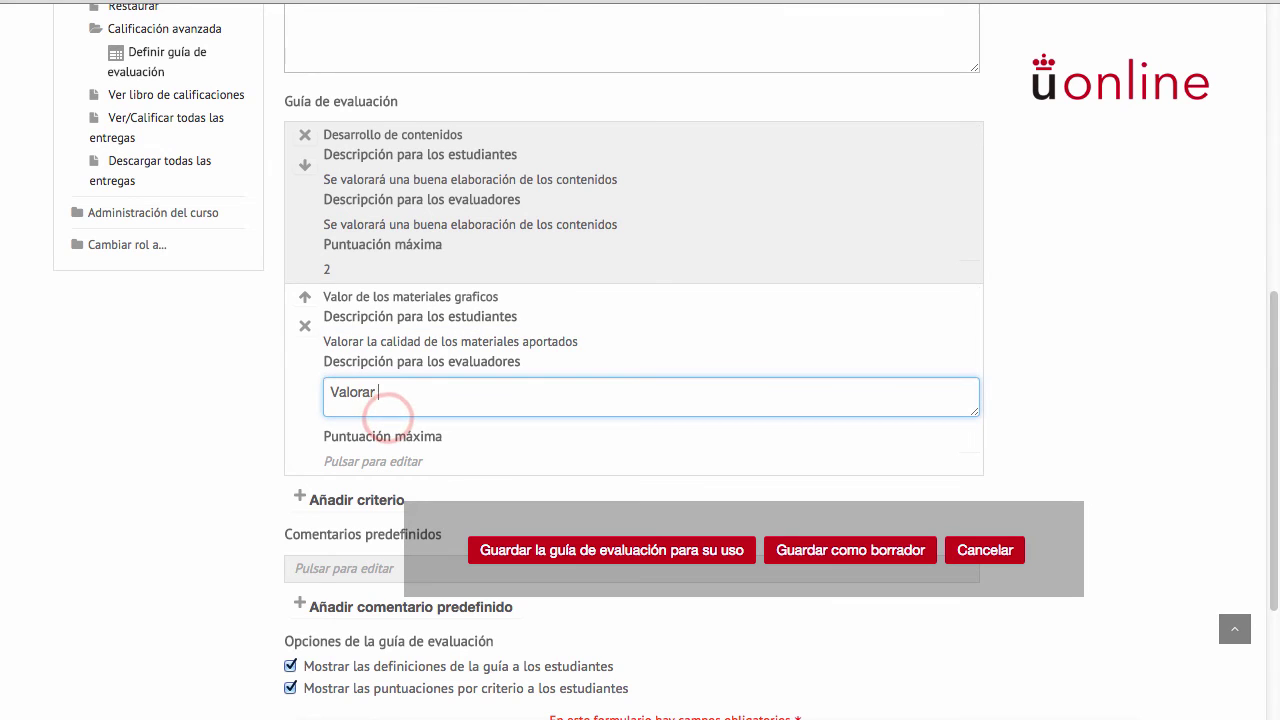
{"action": "type", "text": "la calidad de los materiales"}
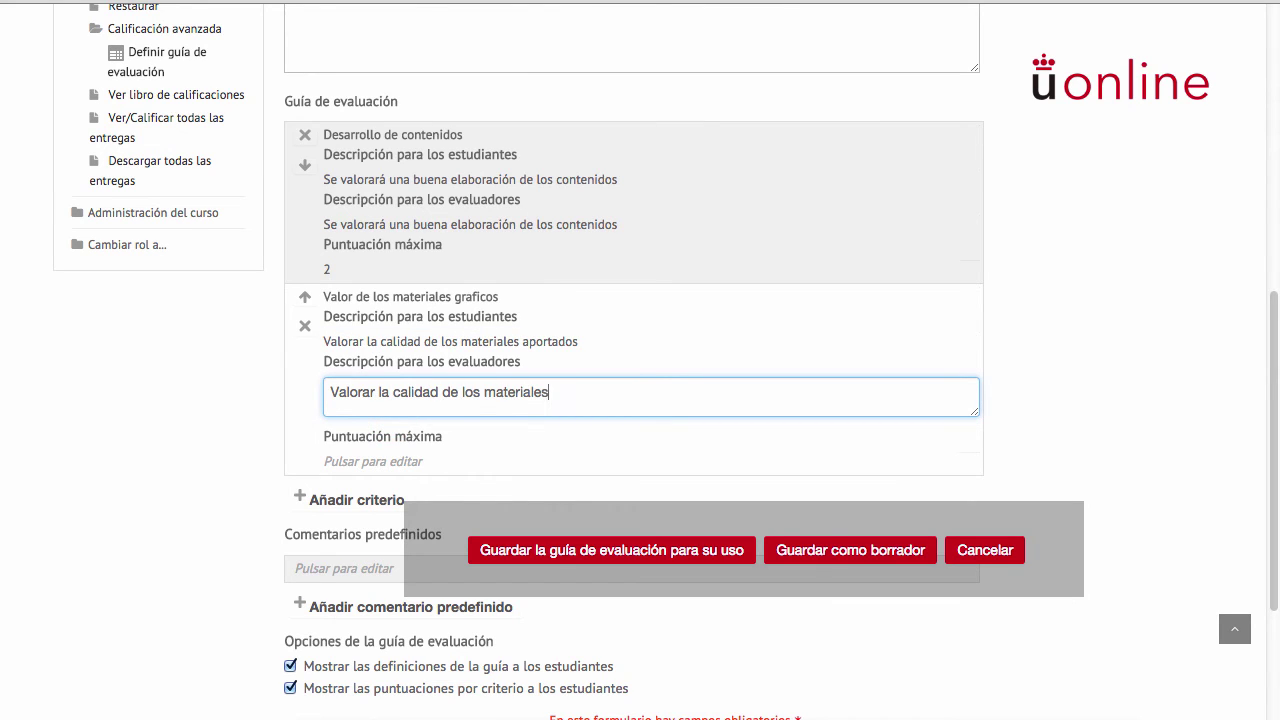
{"action": "type", "text": " aportados"}
{"action": "left_click", "coordinate": [371, 459]}
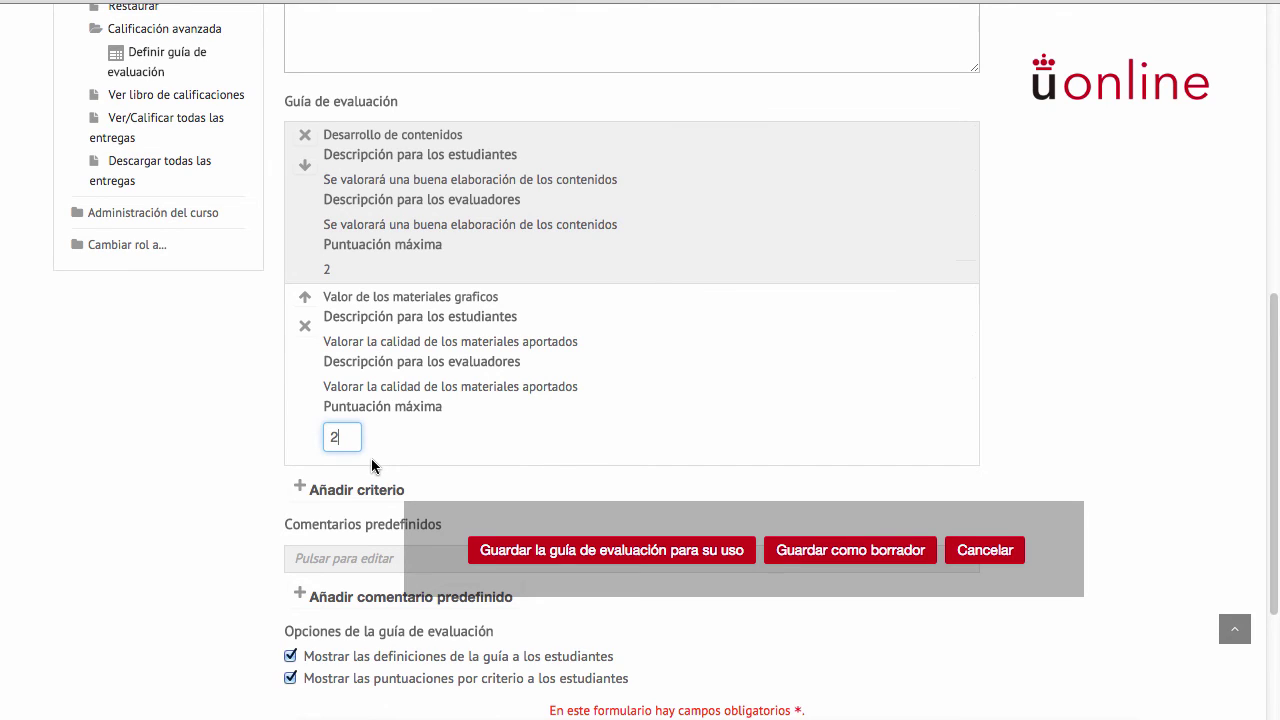
Enter the first predefined comment as "Mejorar el tratamiento de los materiales graficos".
{"action": "scroll", "coordinate": [371, 466], "scroll_direction": "down", "scroll_amount": 3}
{"action": "left_click", "coordinate": [365, 425]}
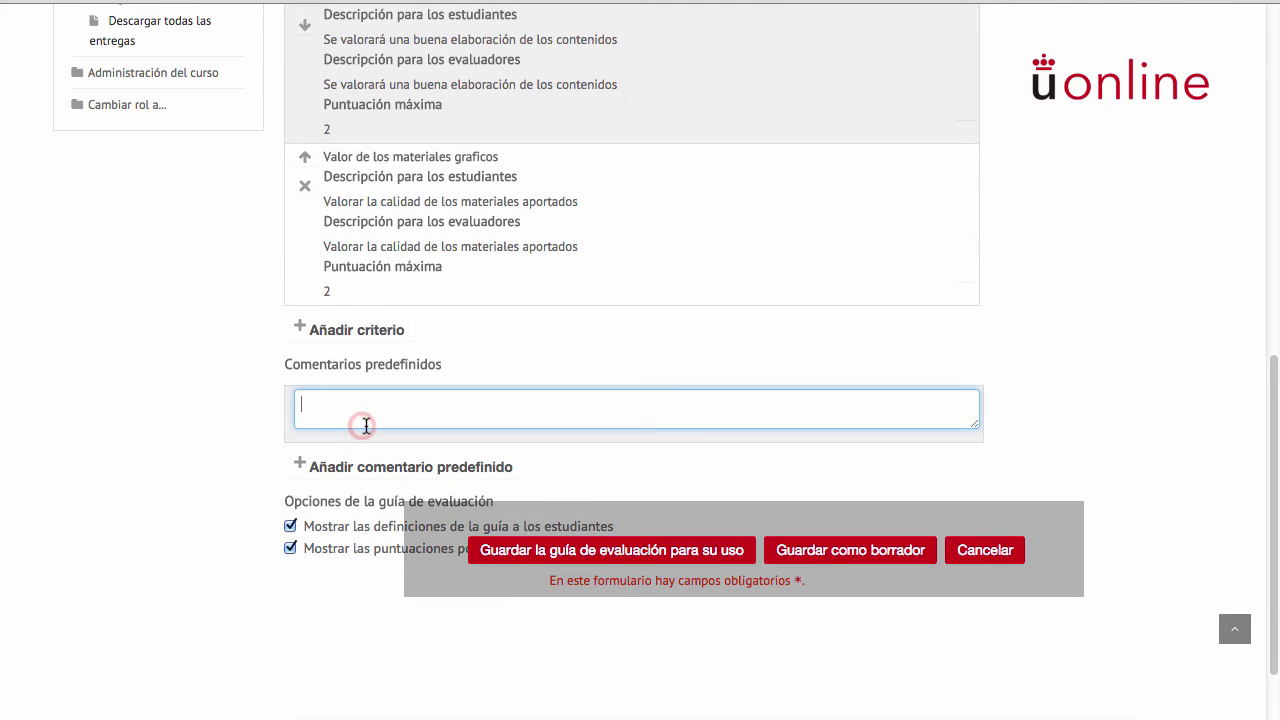
{"action": "type", "text": "Mejorar el tra"}
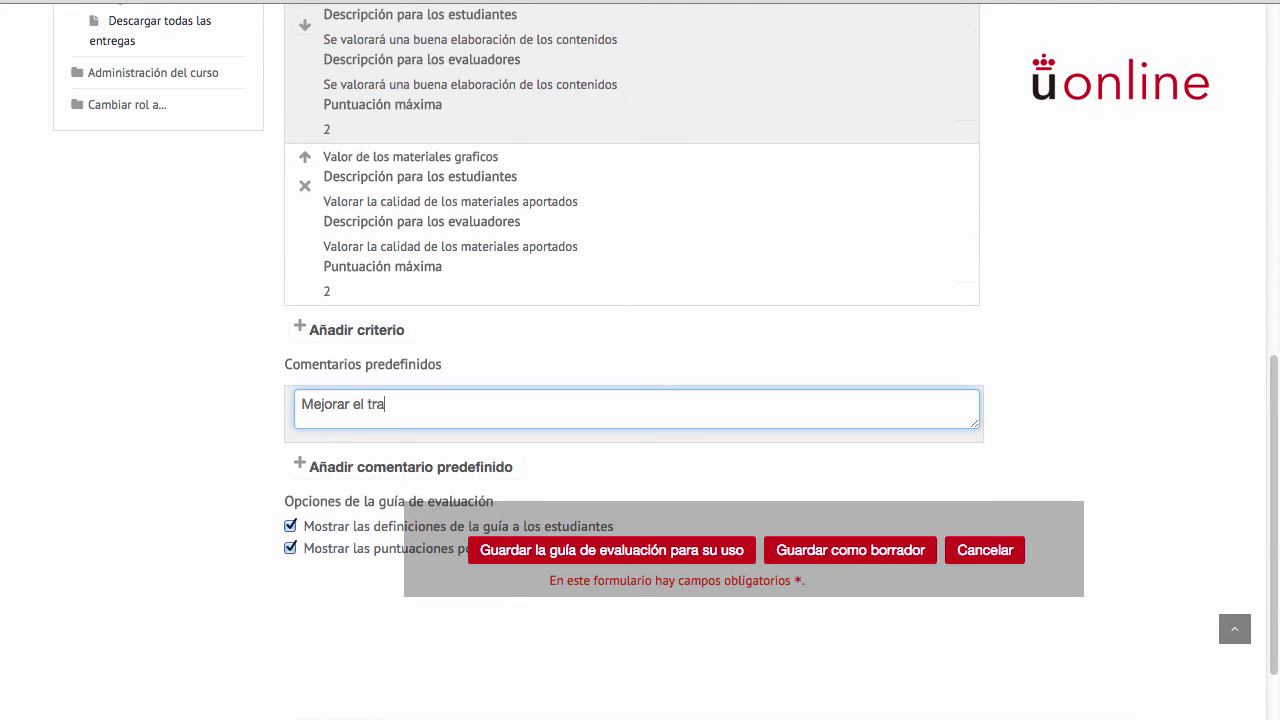
{"action": "type", "text": "tamiento de los materiale"}
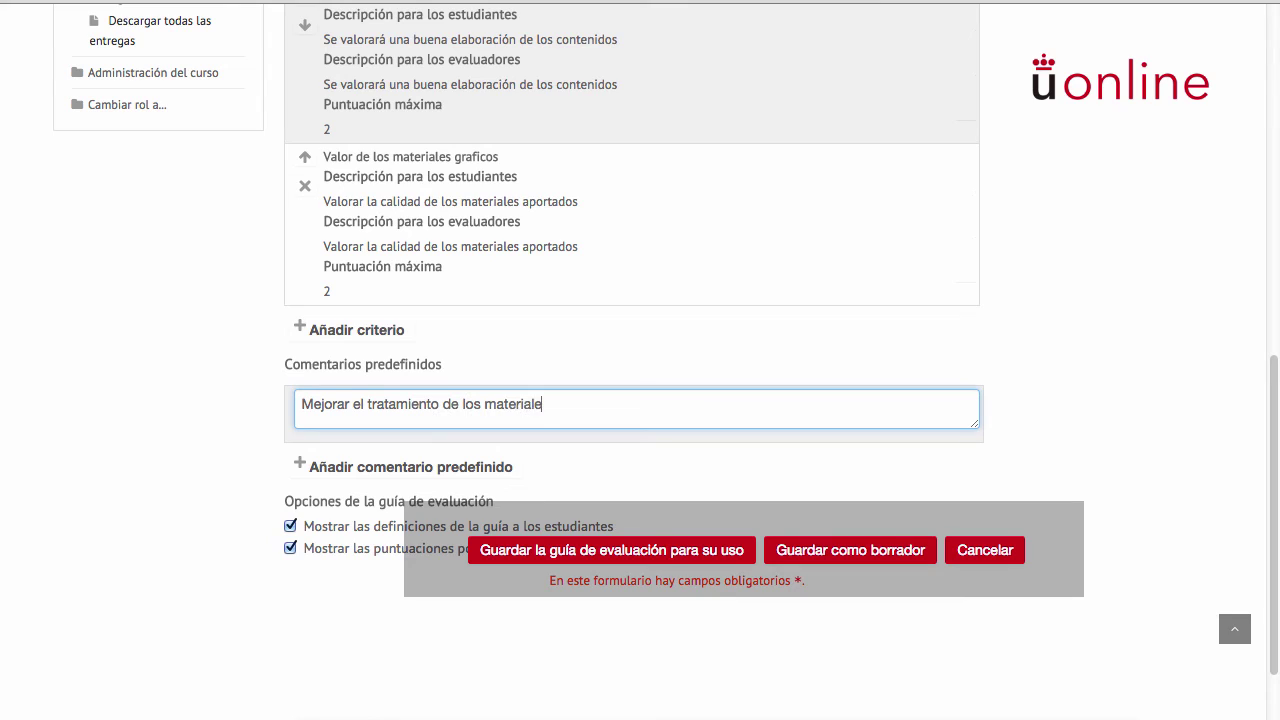
{"action": "type", "text": "s graficos"}
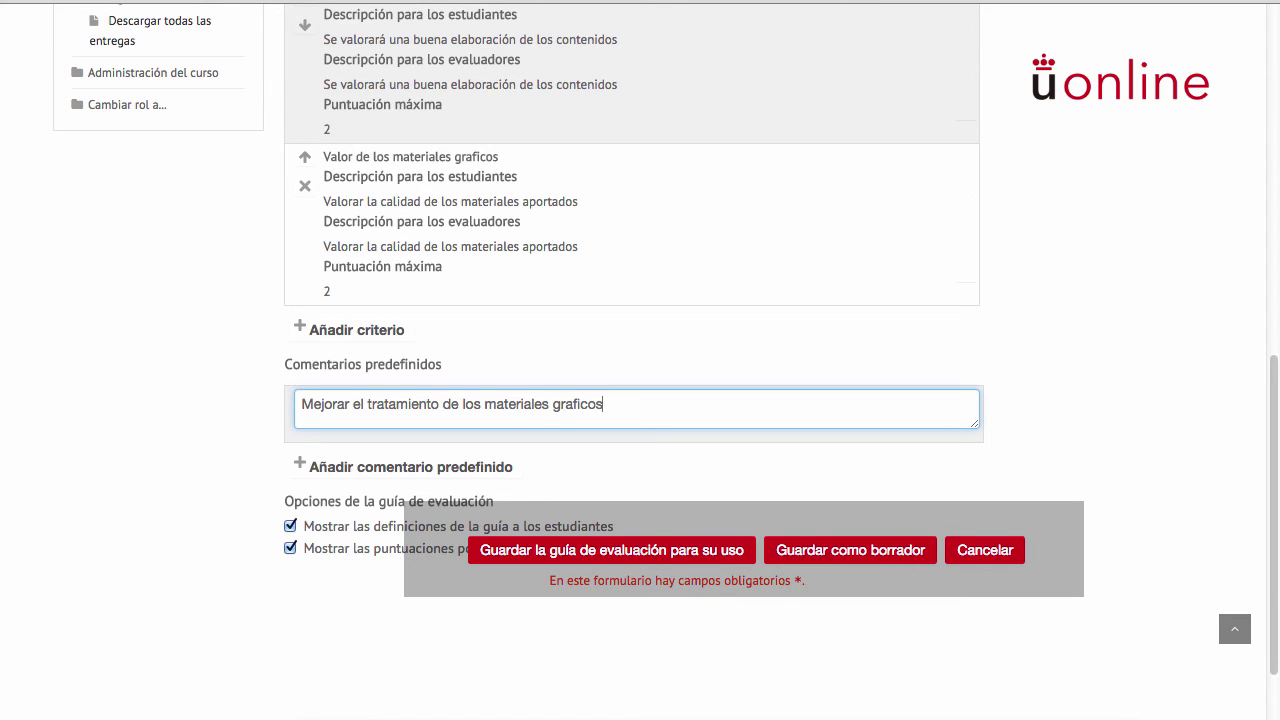
Add a second predefined comment reading "El contenido necesita una revisión de estilo y ortografica".
{"action": "left_click", "coordinate": [391, 468]}
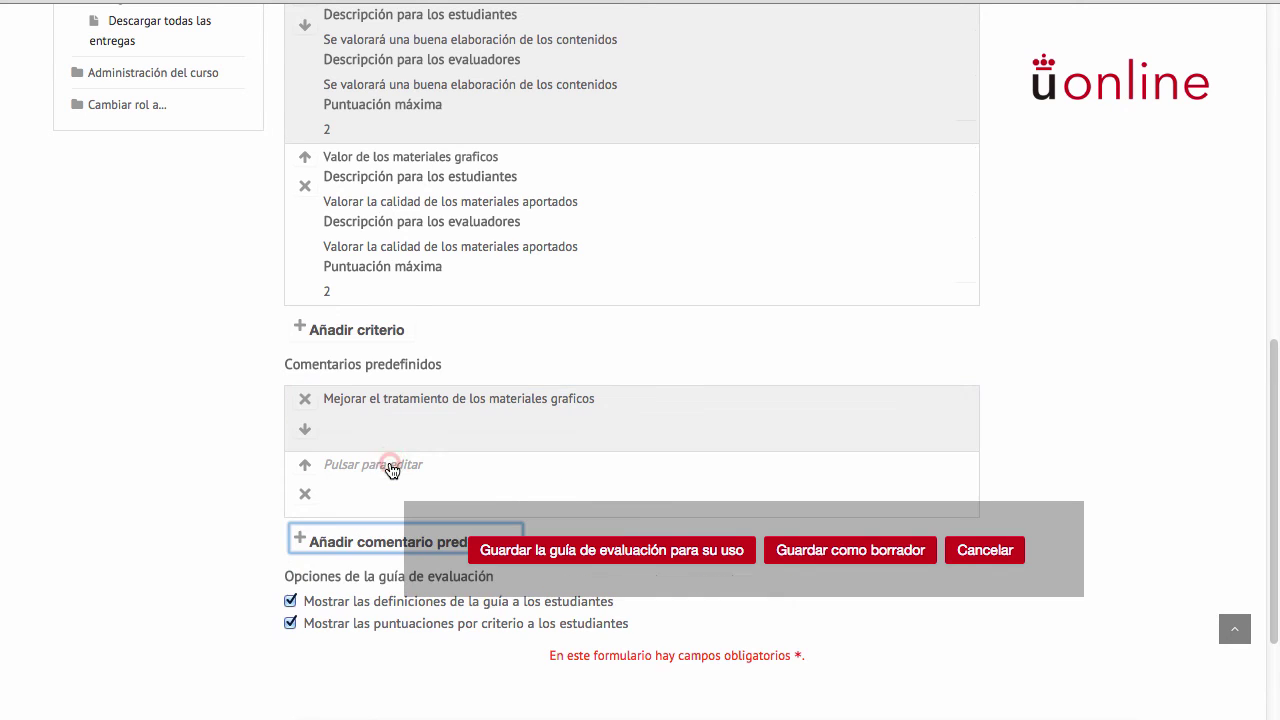
{"action": "left_click", "coordinate": [380, 467]}
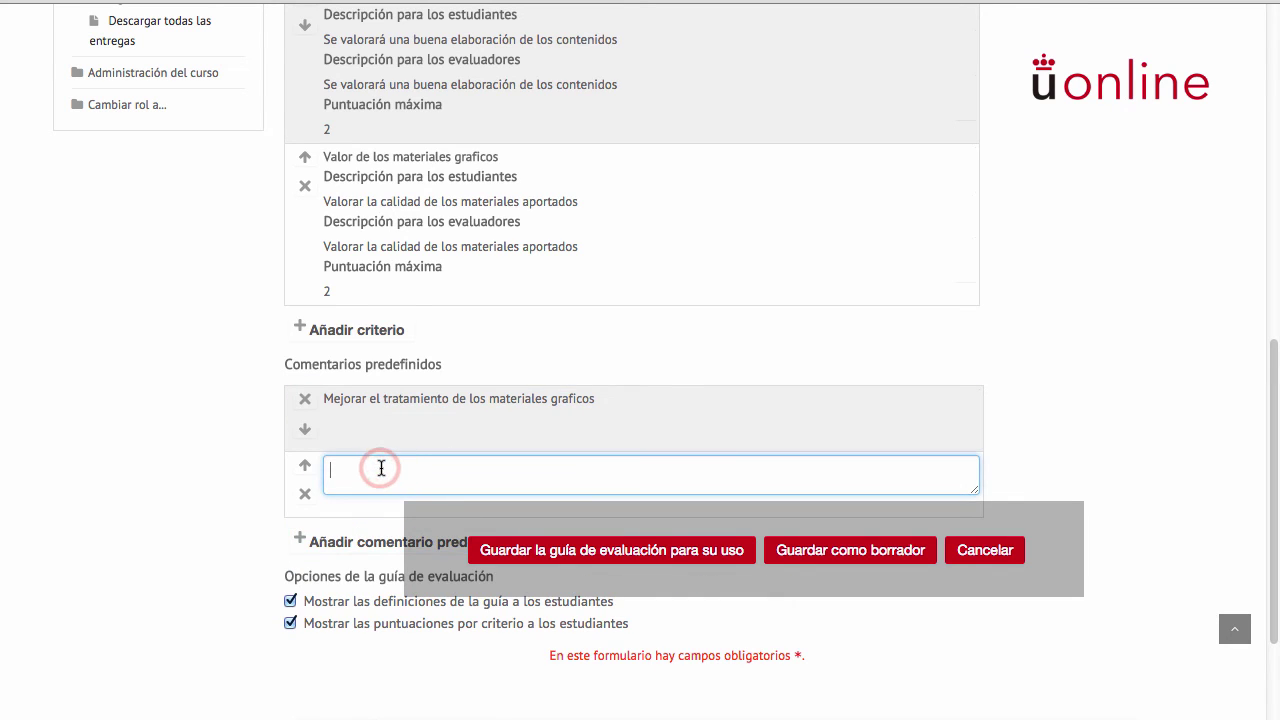
{"action": "type", "text": "El contenido"}
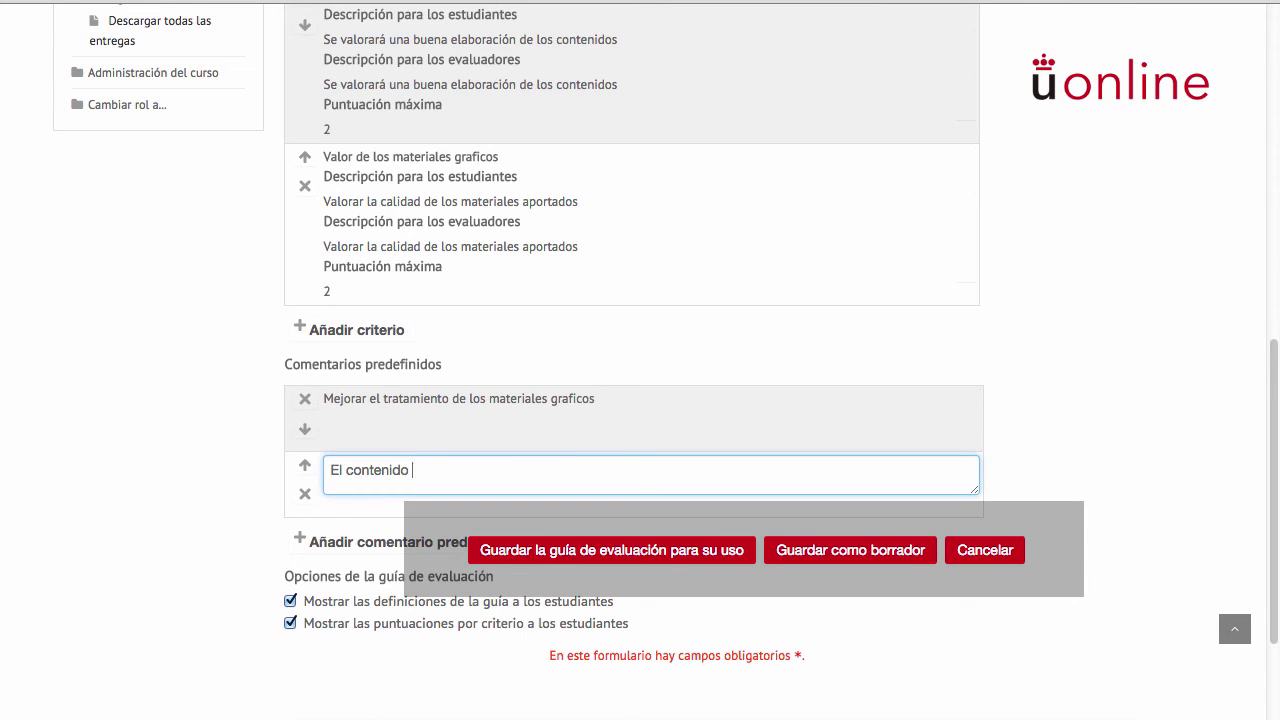
{"action": "type", "text": " necesita una revisión"}
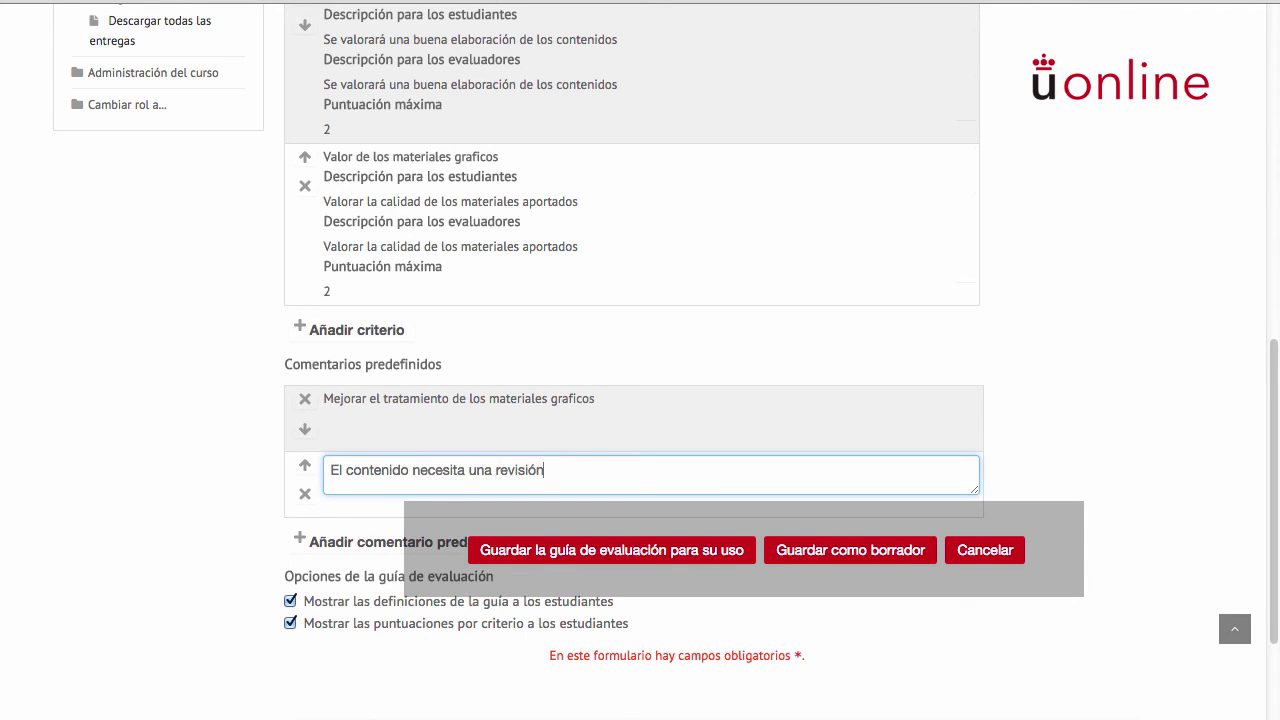
{"action": "type", "text": " de estilo y ortografica"}
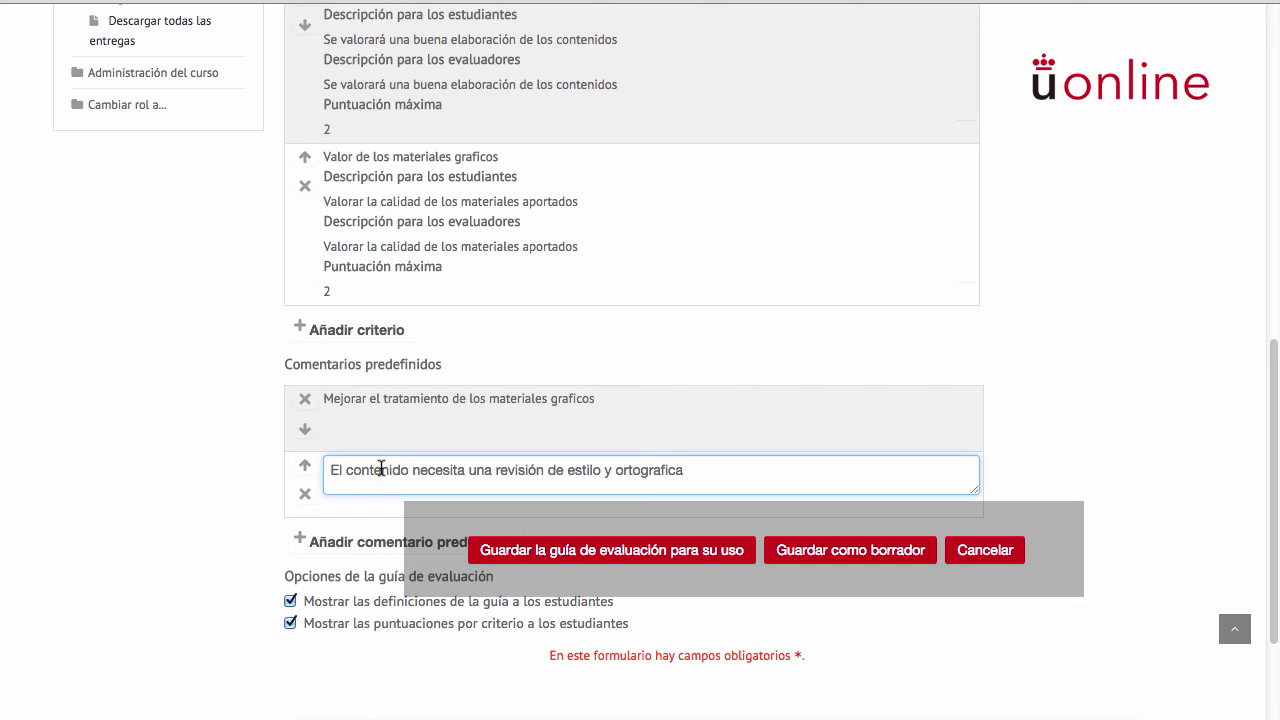
{"action": "scroll", "coordinate": [381, 469], "scroll_direction": "down", "scroll_amount": 3}
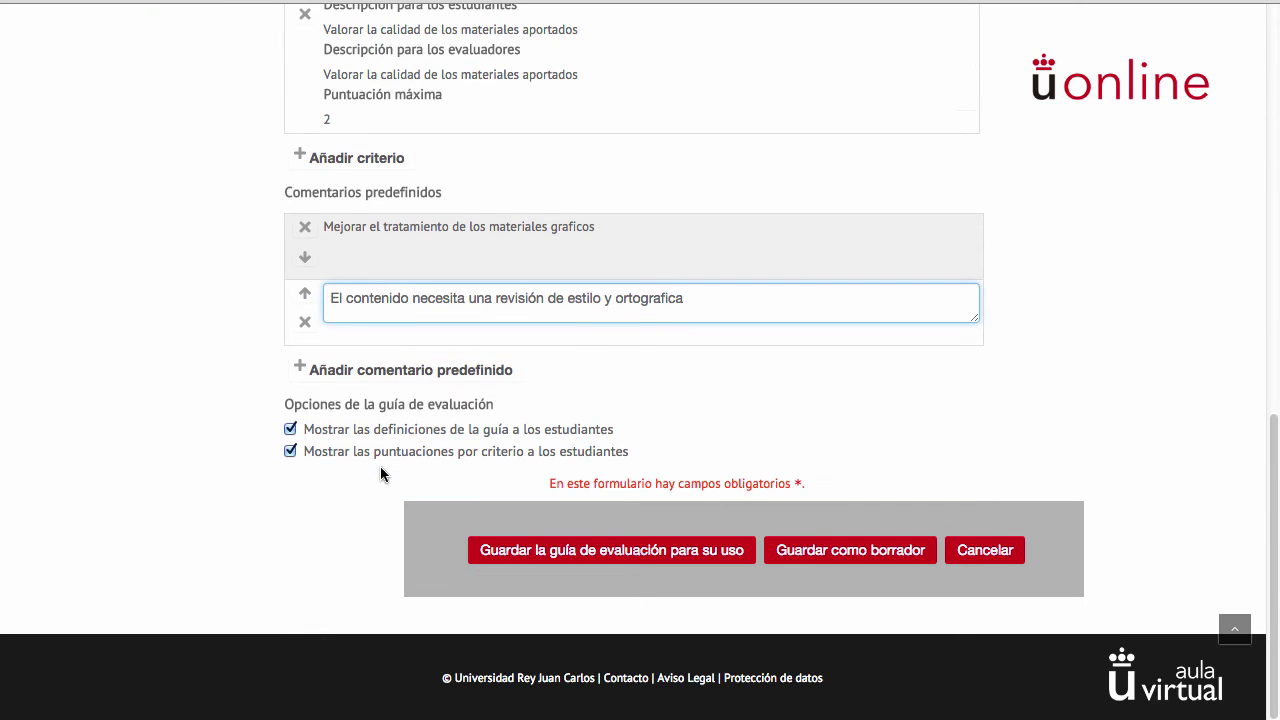
{"action": "left_click", "coordinate": [384, 436]}
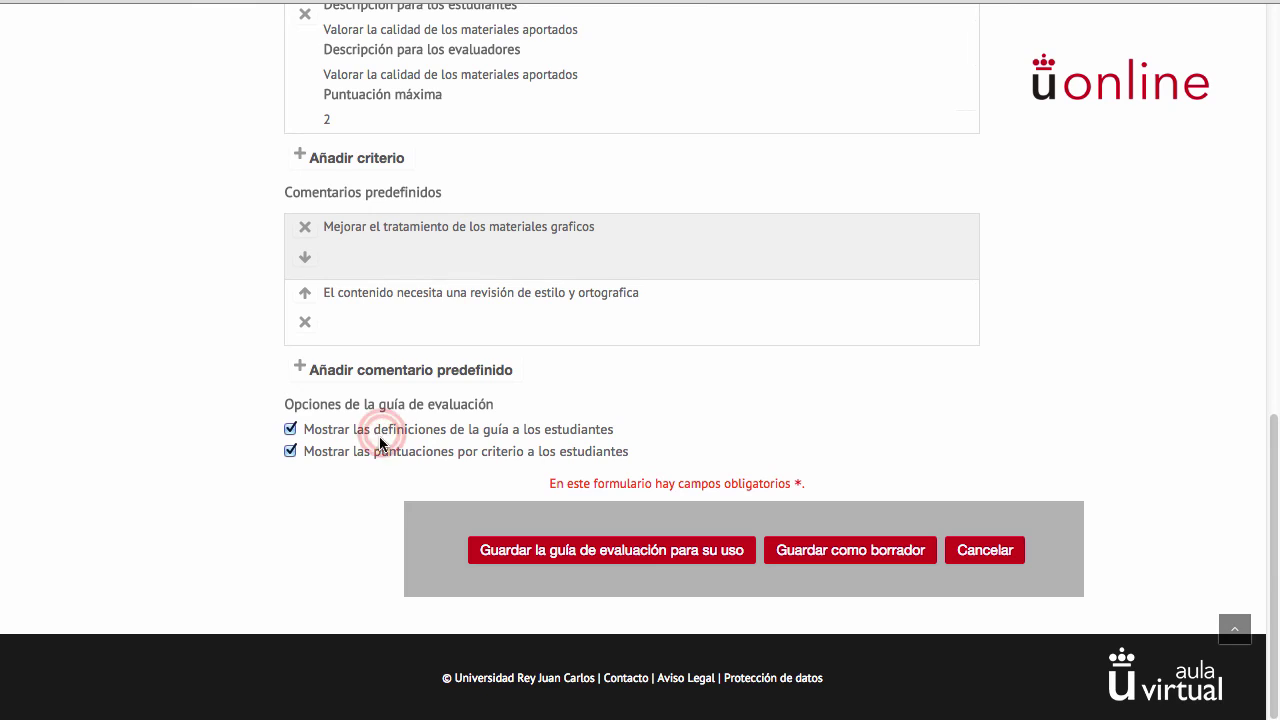
{"action": "left_click", "coordinate": [381, 451]}
{"action": "left_click", "coordinate": [381, 453]}
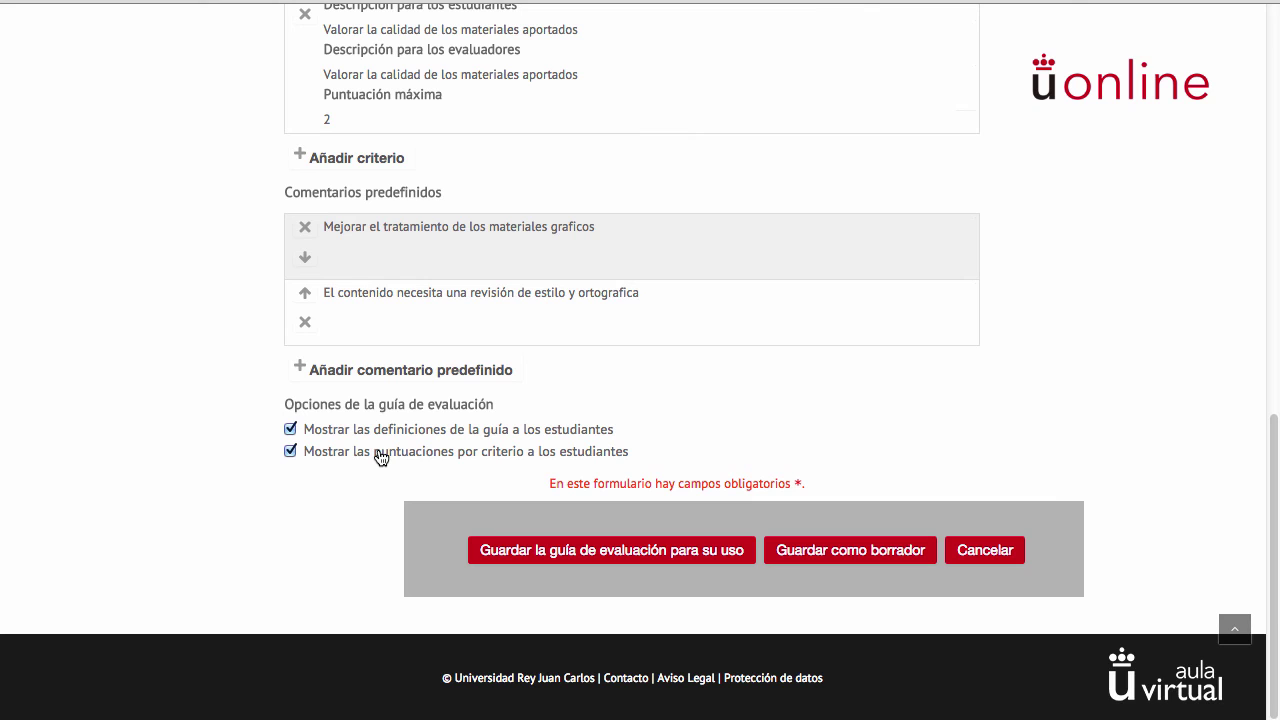
{"action": "scroll", "coordinate": [381, 457], "scroll_direction": "up", "scroll_amount": 5}
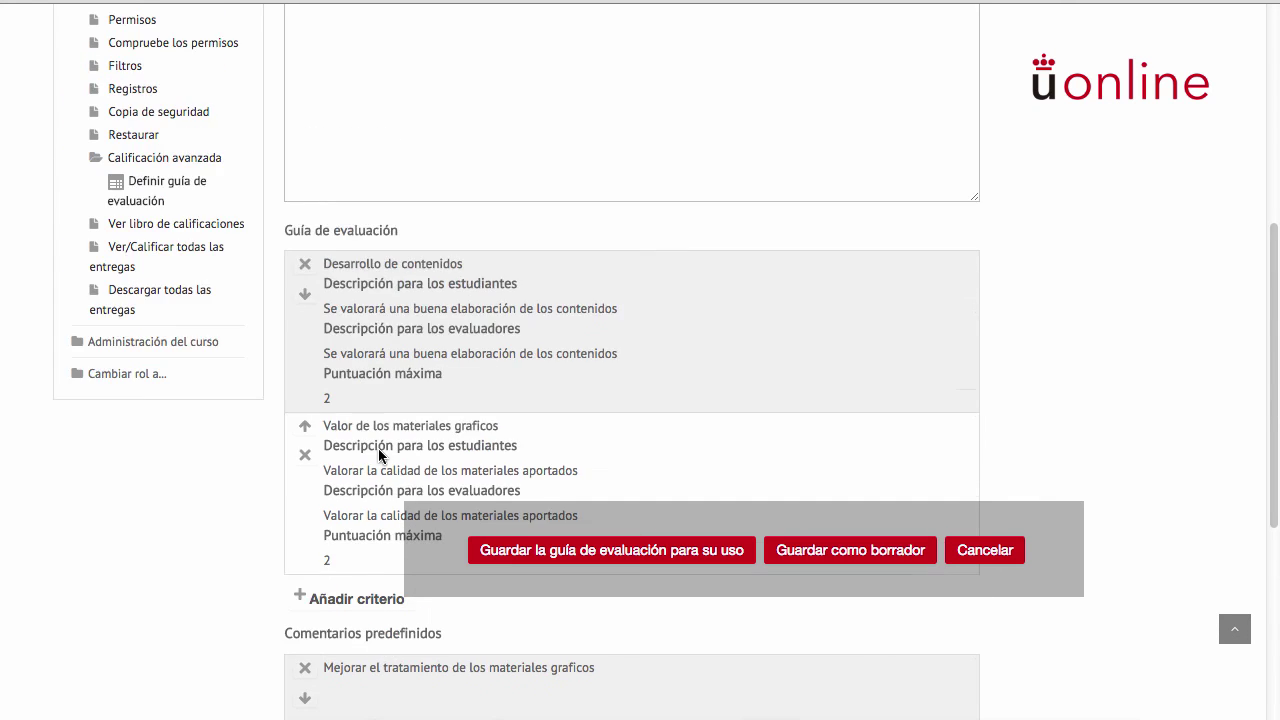
{"action": "scroll", "coordinate": [381, 457], "scroll_direction": "up", "scroll_amount": 1}
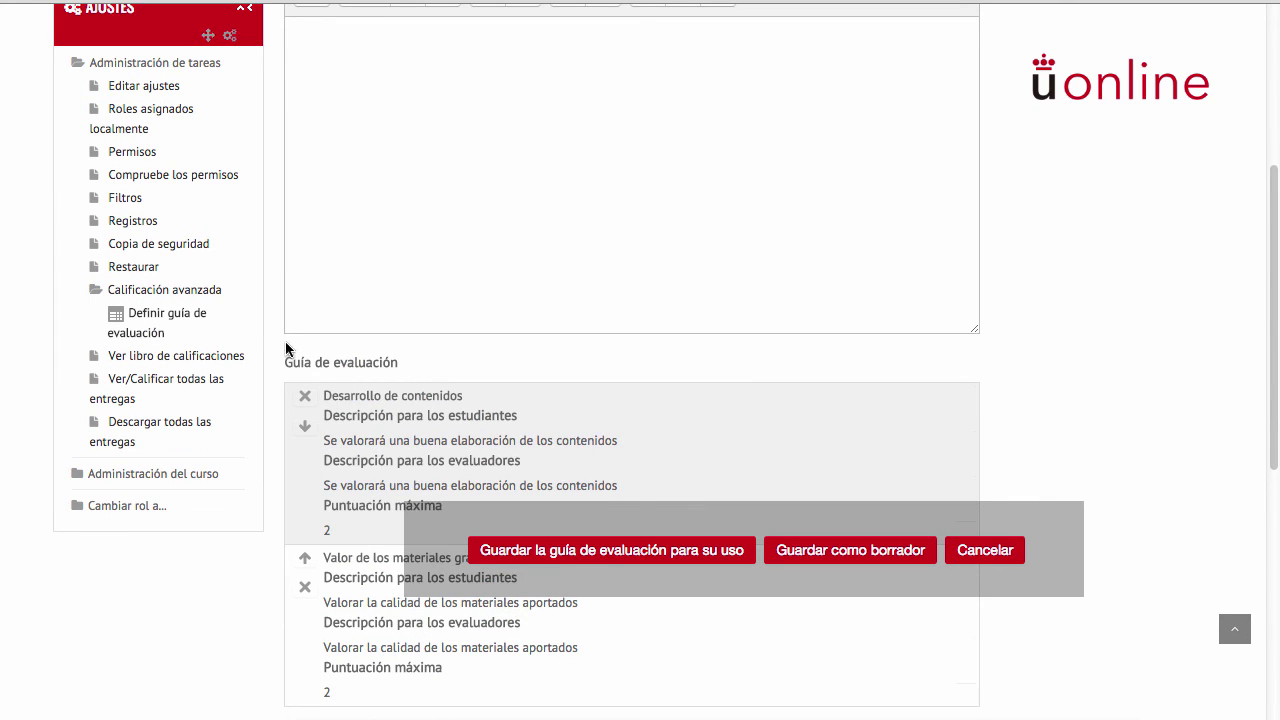